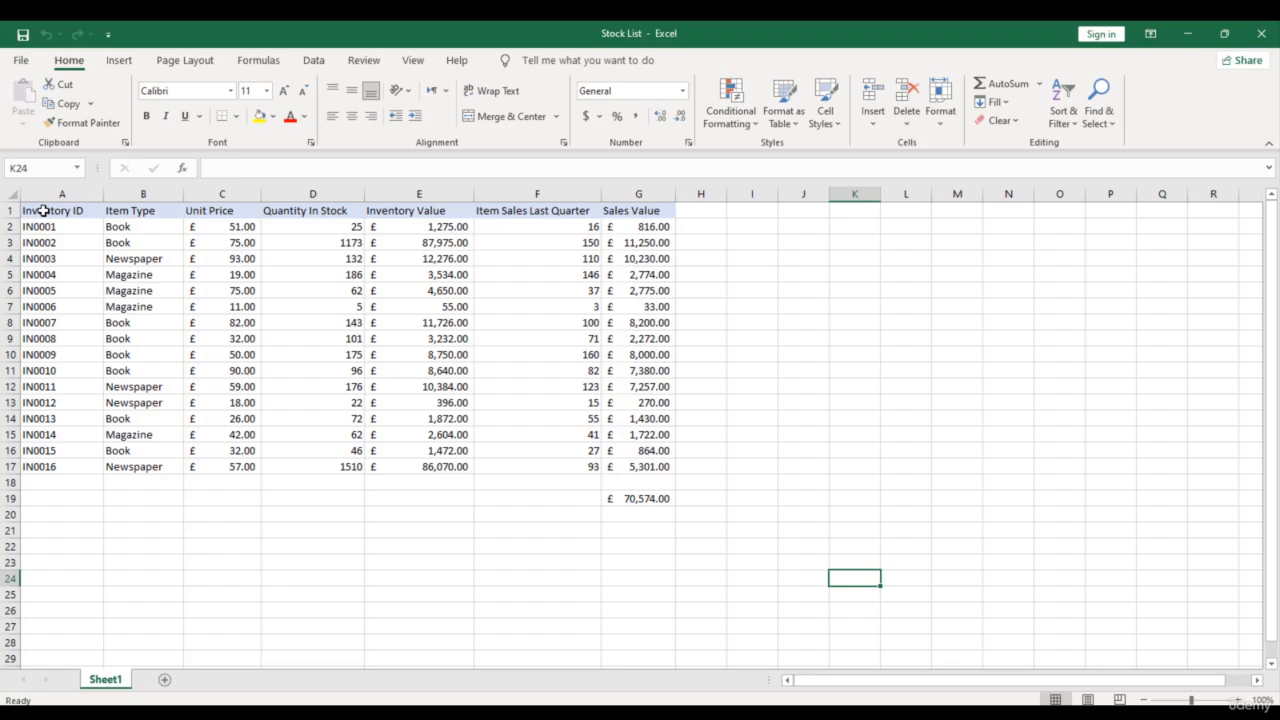
{"action": "left_click_drag", "start_coordinate": [43, 211], "coordinate": [710, 515]}
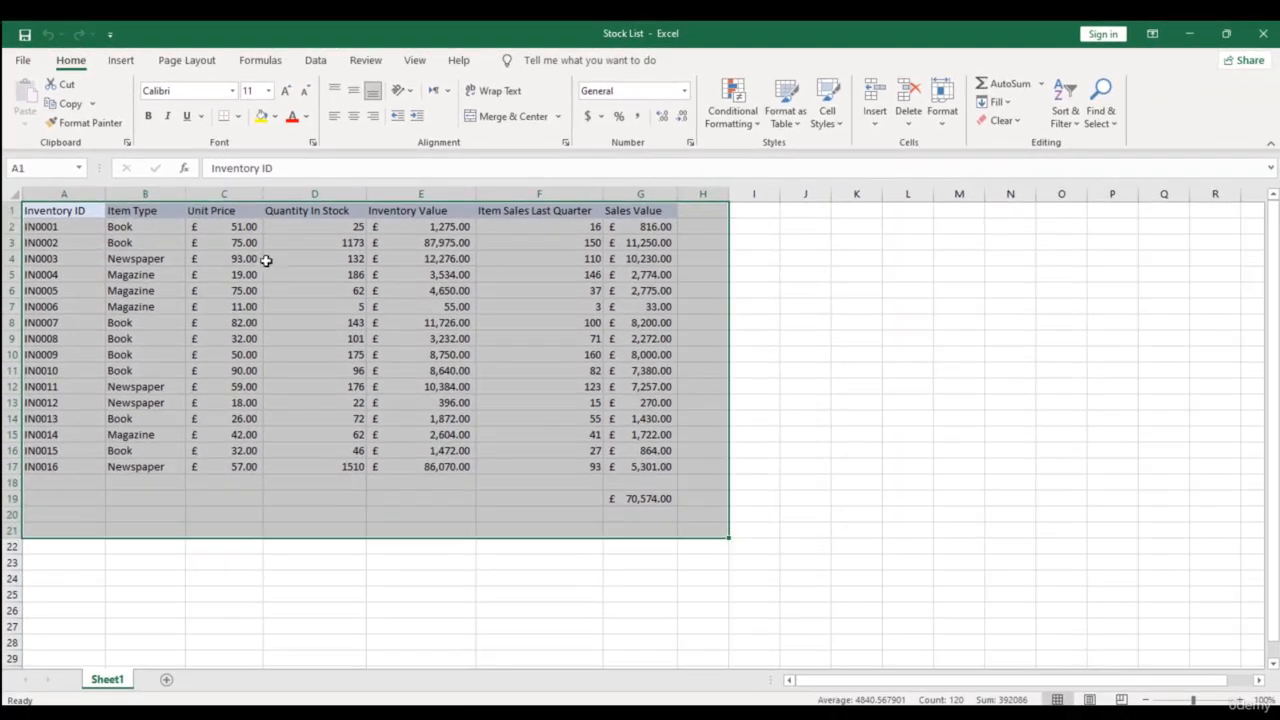
{"action": "left_click", "coordinate": [390, 568]}
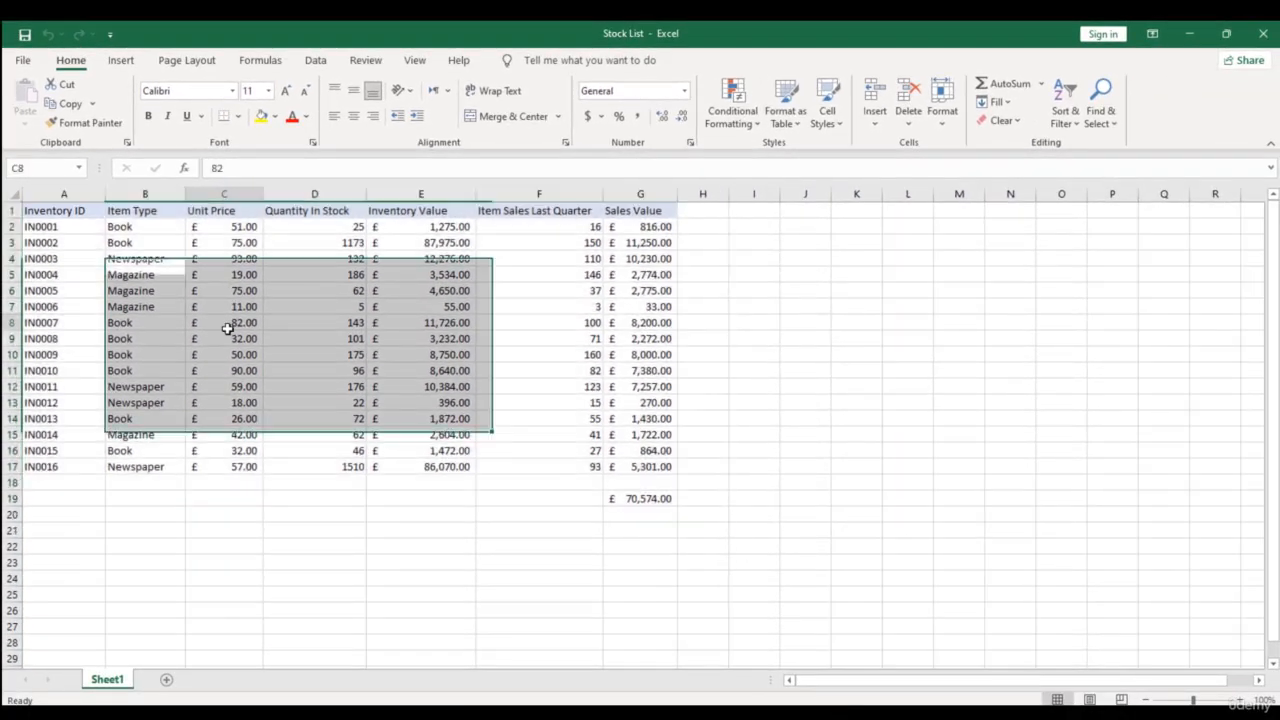
{"action": "left_click", "coordinate": [69, 226]}
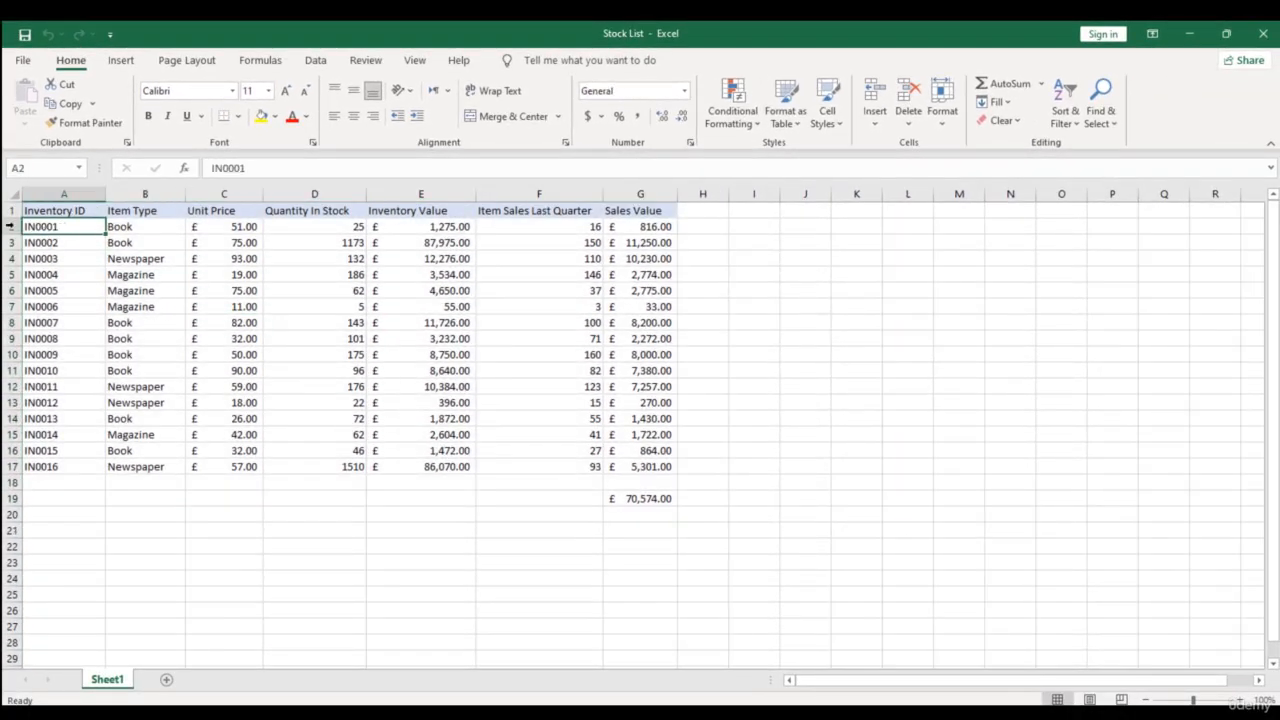
{"action": "left_click_drag", "start_coordinate": [69, 211], "coordinate": [782, 556]}
- Copy the first inventory ID in cell A2 and paste it into cell O13
{"action": "left_click", "coordinate": [69, 227]}
{"action": "left_click", "coordinate": [68, 105]}
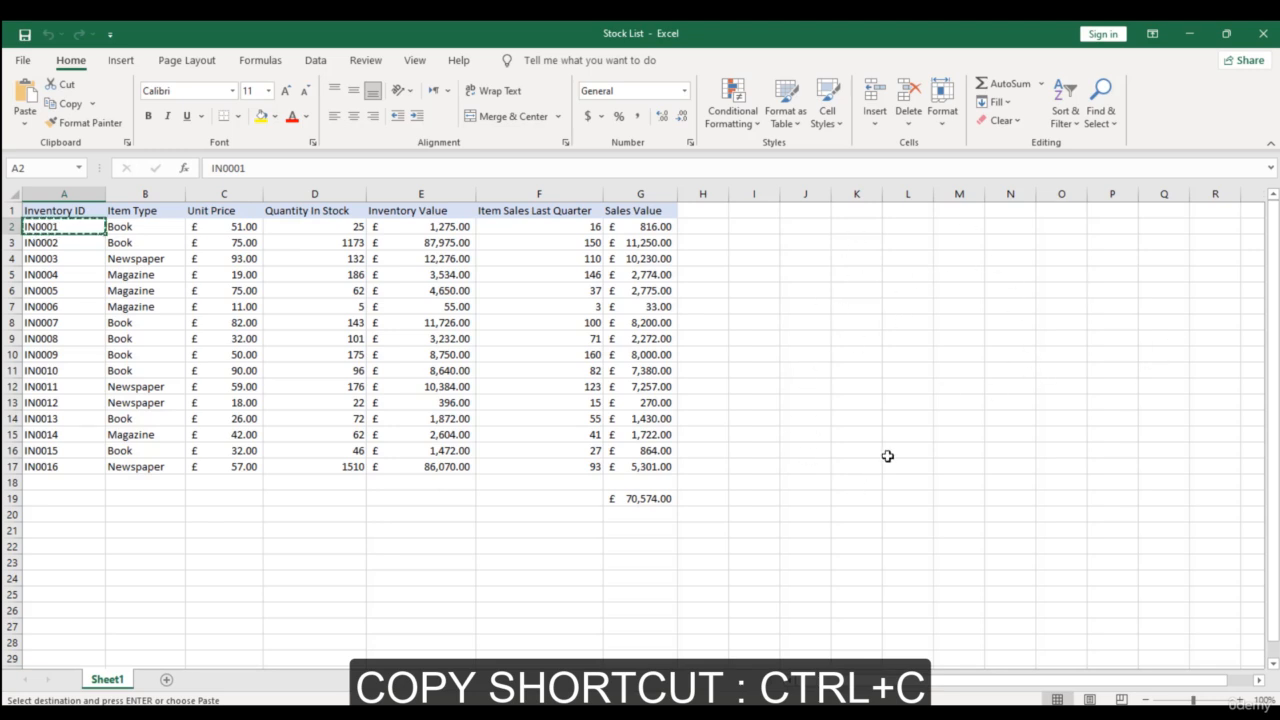
{"action": "left_click", "coordinate": [1052, 401]}
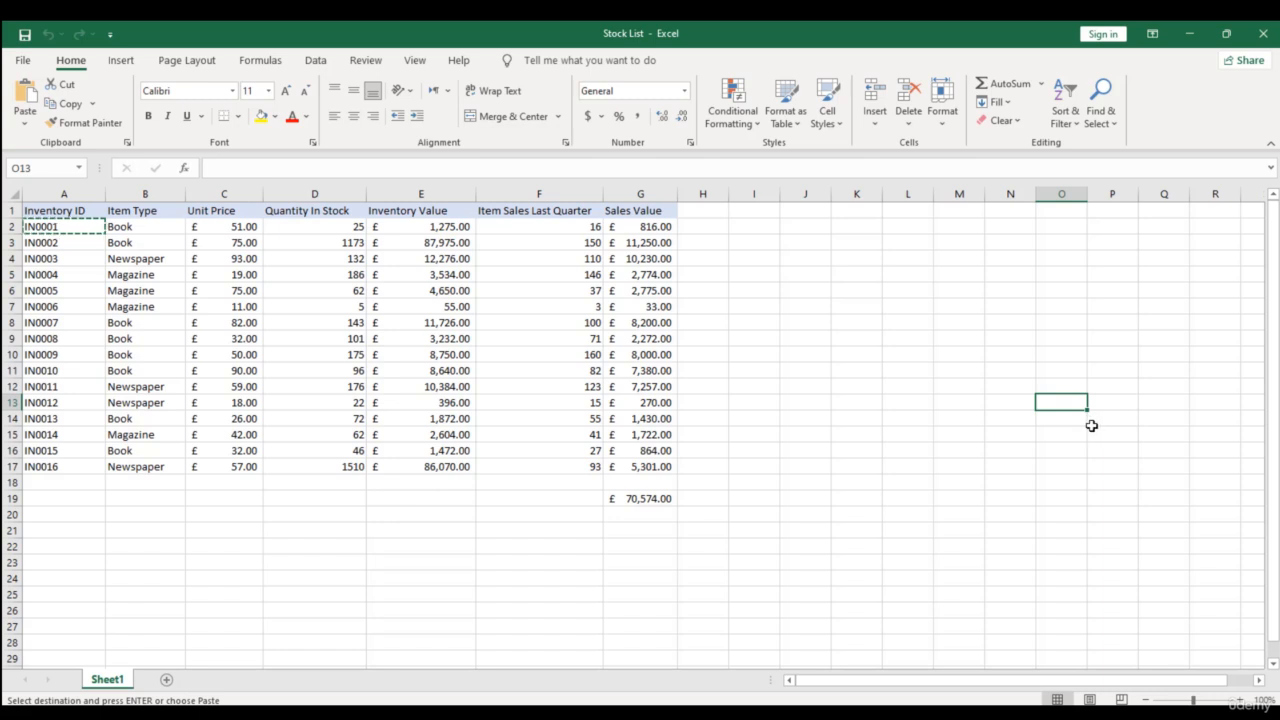
{"action": "left_click", "coordinate": [24, 96]}
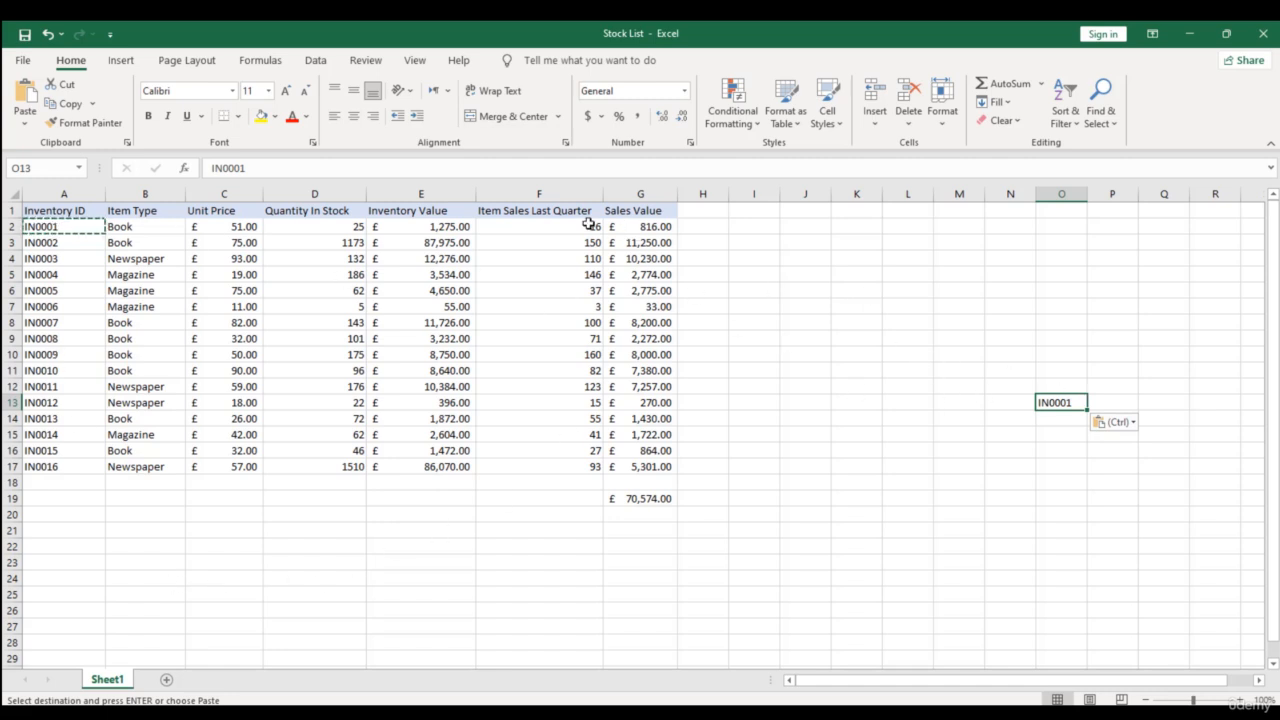
- Copy the Sales Value heading from G1 into cell O12
{"action": "left_click", "coordinate": [619, 211]}
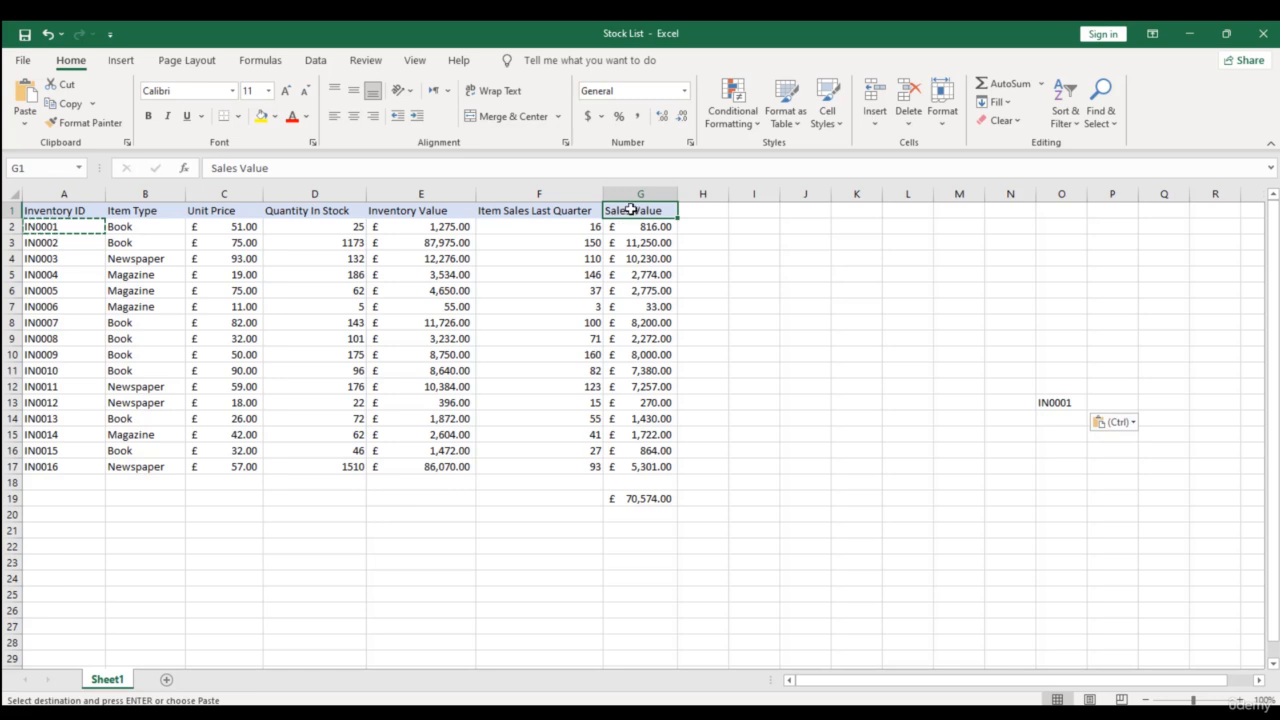
{"action": "key", "text": "ctrl+c"}
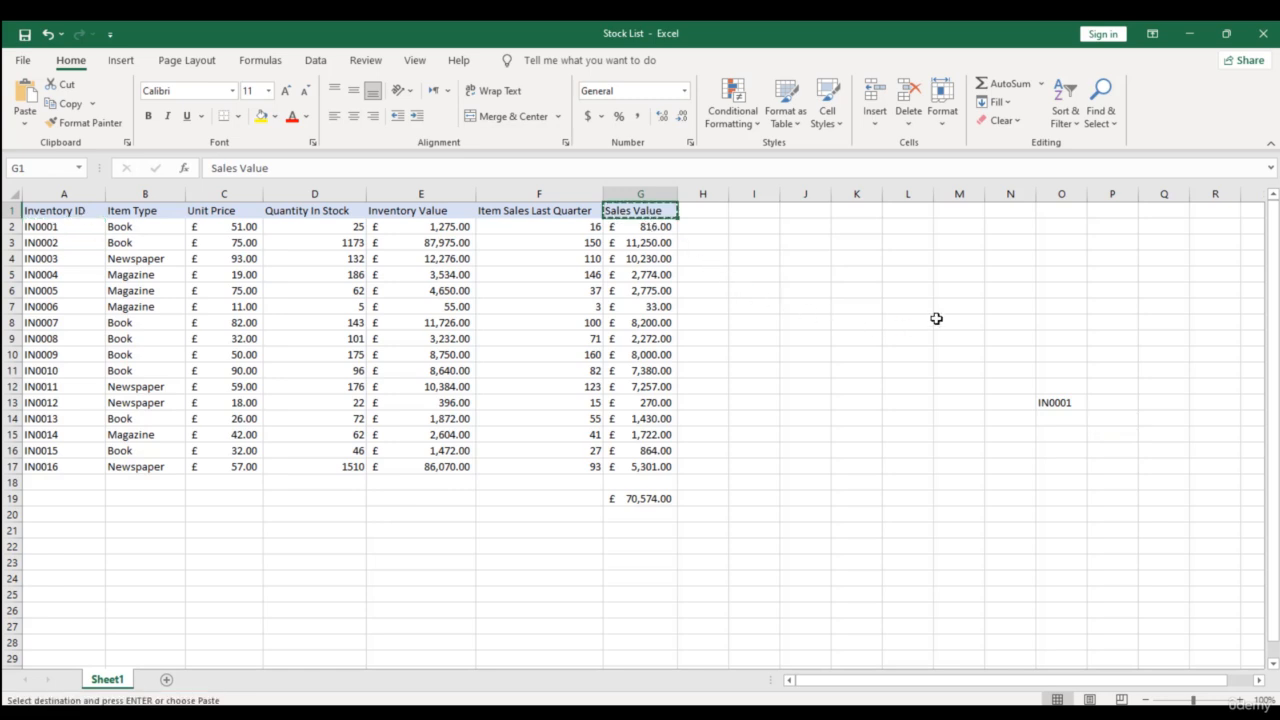
{"action": "left_click", "coordinate": [1051, 388]}
{"action": "key", "text": "ctrl+v"}
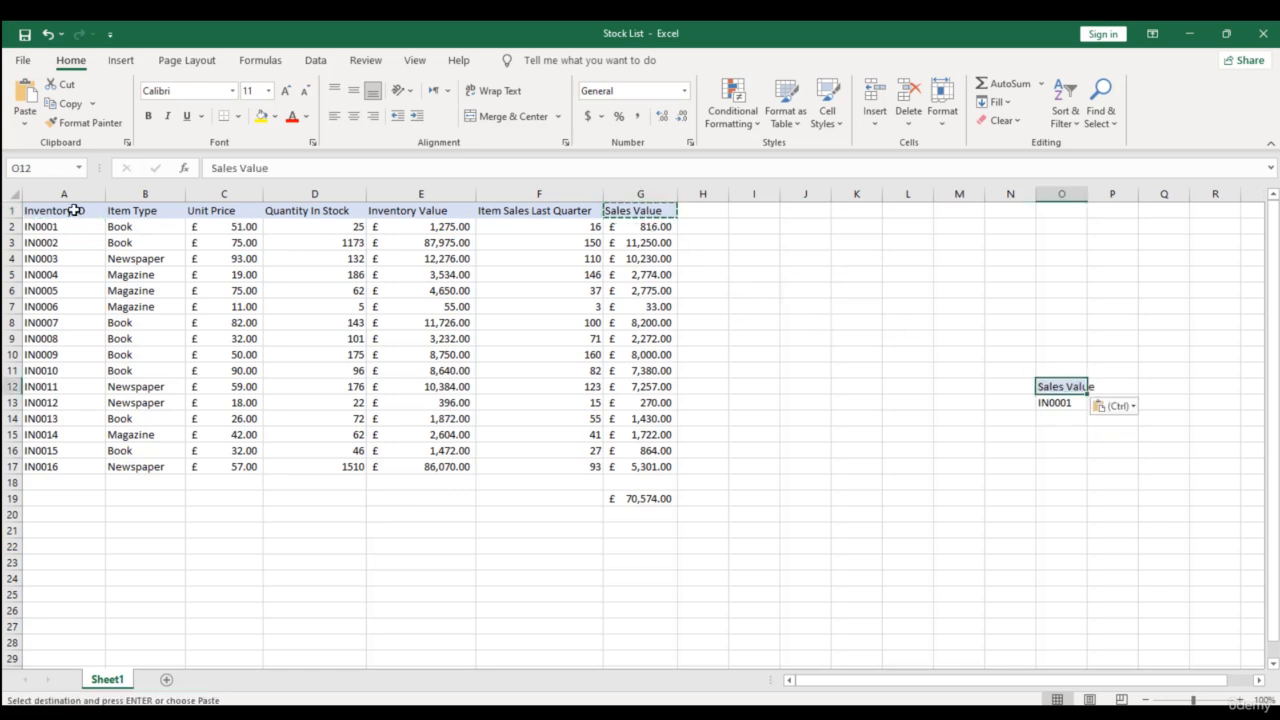
- Widen column O so that the pasted Sales Value heading fits inside it
{"action": "left_click_drag", "start_coordinate": [74, 211], "coordinate": [712, 515]}
{"action": "left_click", "coordinate": [966, 431]}
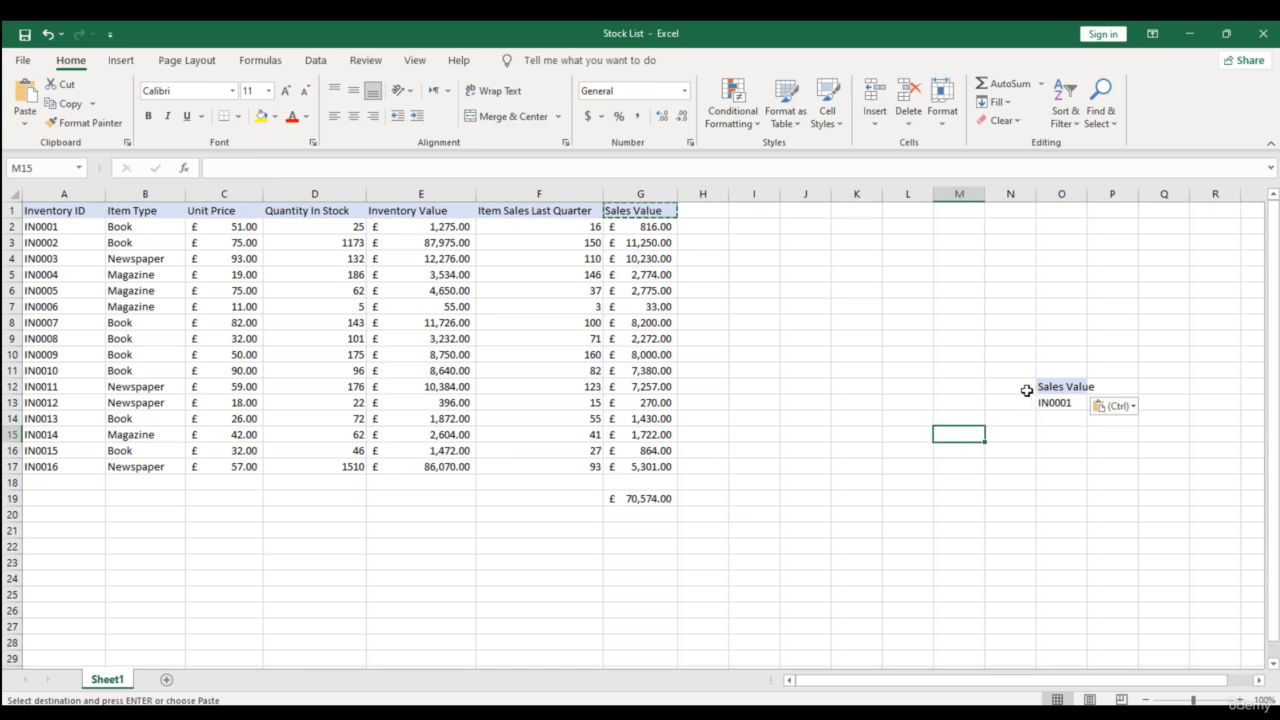
{"action": "left_click", "coordinate": [1062, 195]}
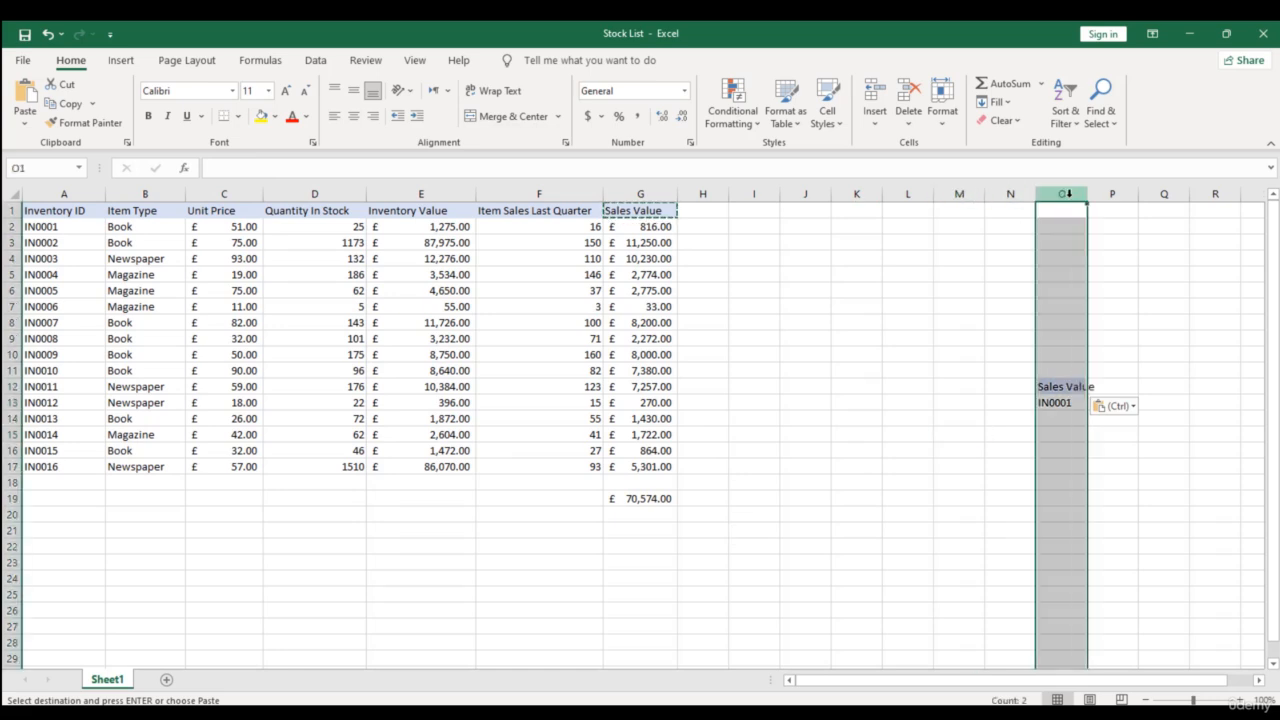
{"action": "left_click_drag", "start_coordinate": [1089, 194], "coordinate": [1118, 194]}
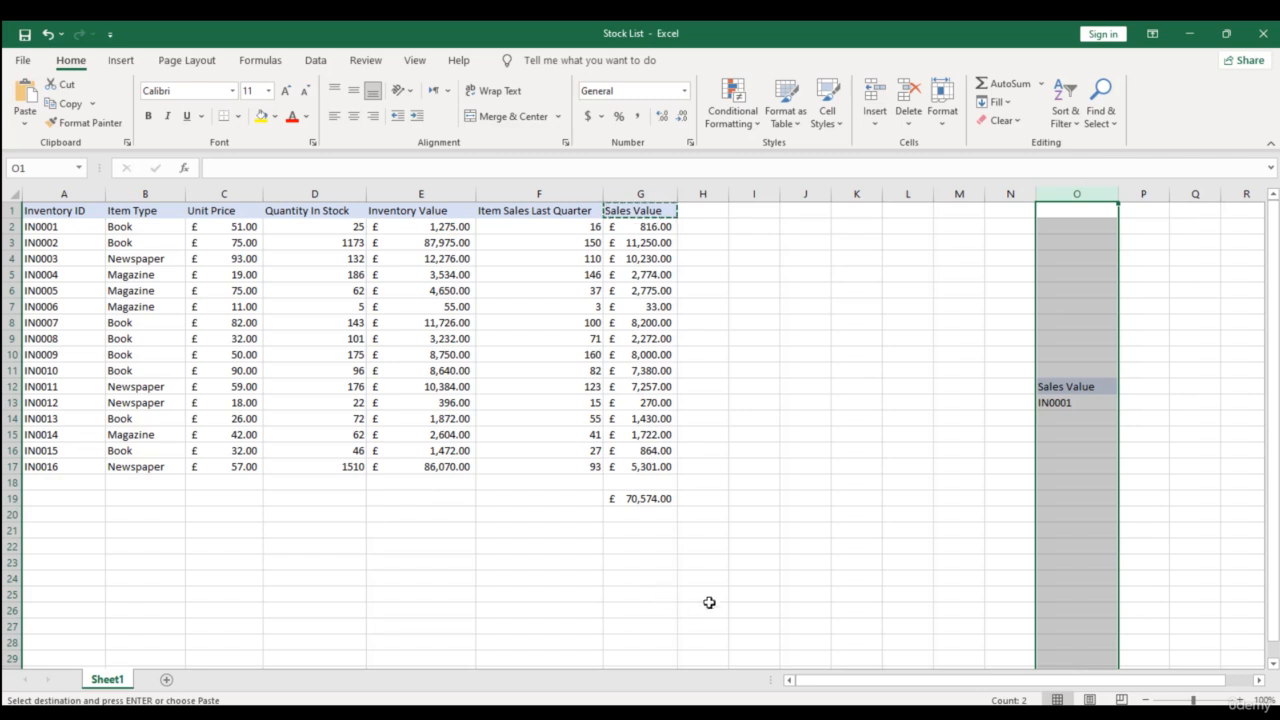
- Examine the cell contents of the Quantity In Stock and Item Sales Last Quarter columns for typed values or formulas
{"action": "left_click_drag", "start_coordinate": [523, 221], "coordinate": [526, 546]}
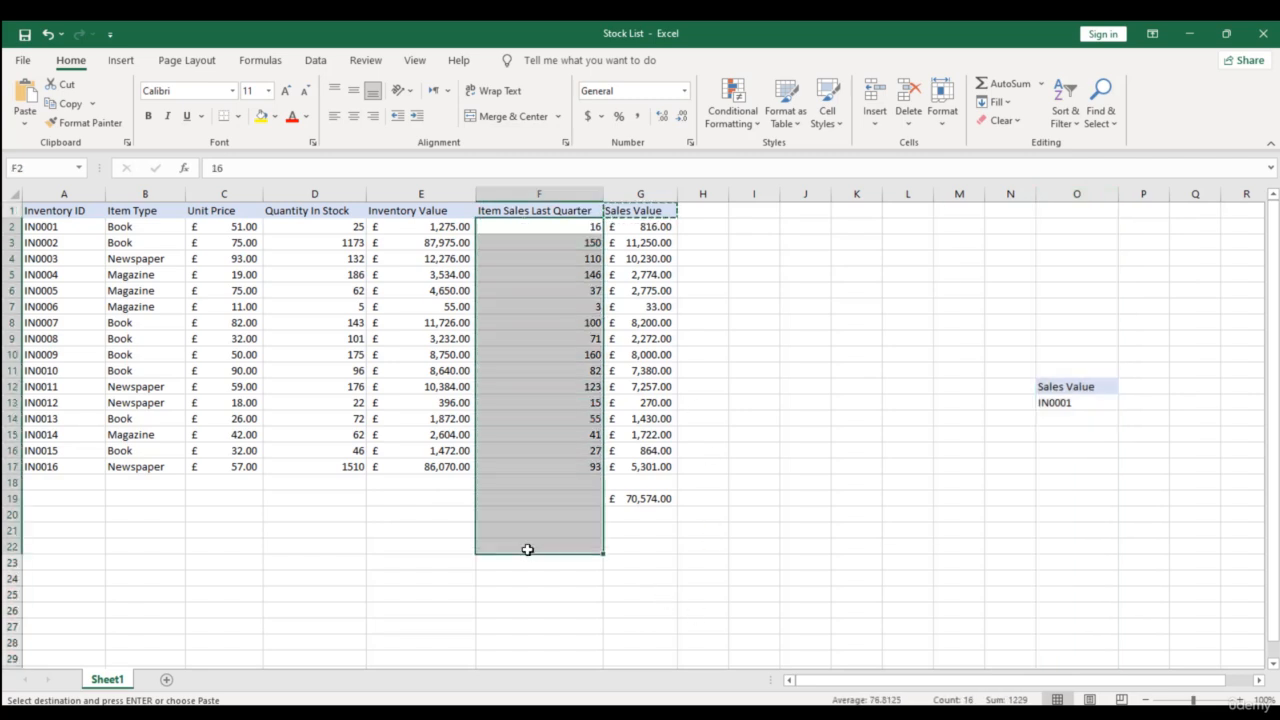
{"action": "left_click_drag", "start_coordinate": [336, 228], "coordinate": [315, 497]}
{"action": "left_click", "coordinate": [337, 338]}
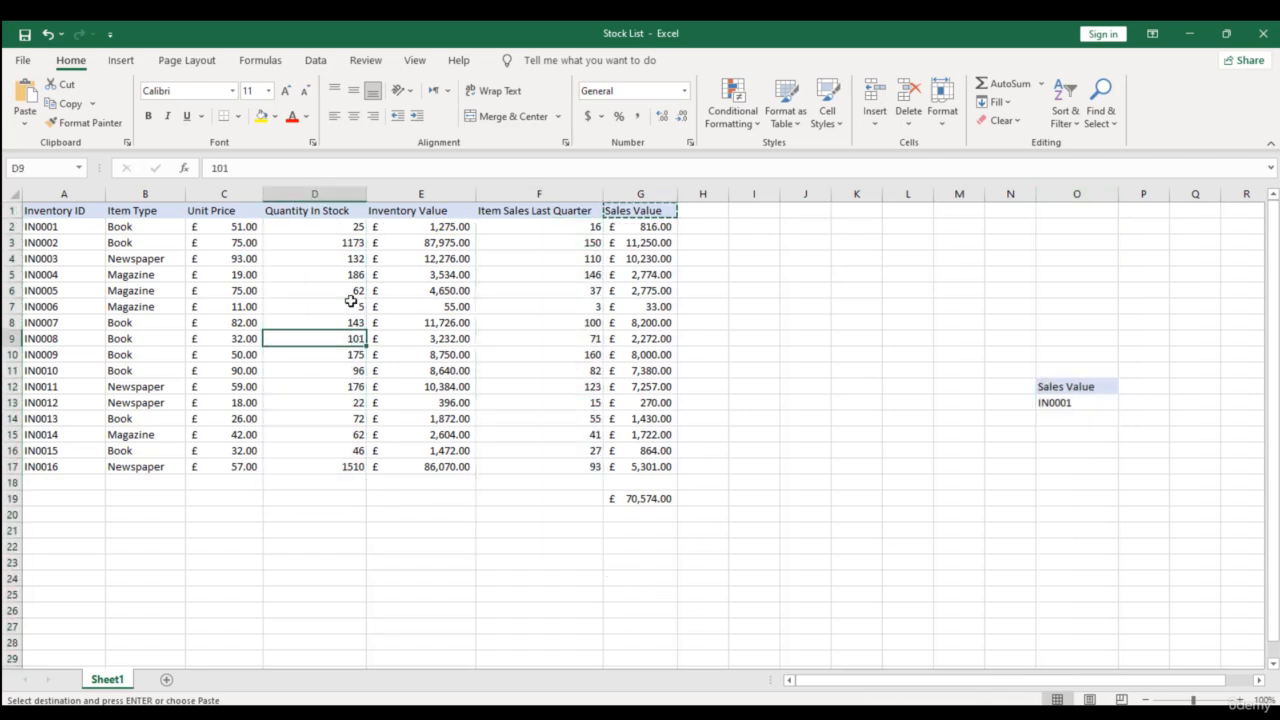
{"action": "left_click", "coordinate": [351, 243]}
{"action": "left_click", "coordinate": [351, 227]}
{"action": "left_click", "coordinate": [550, 228]}
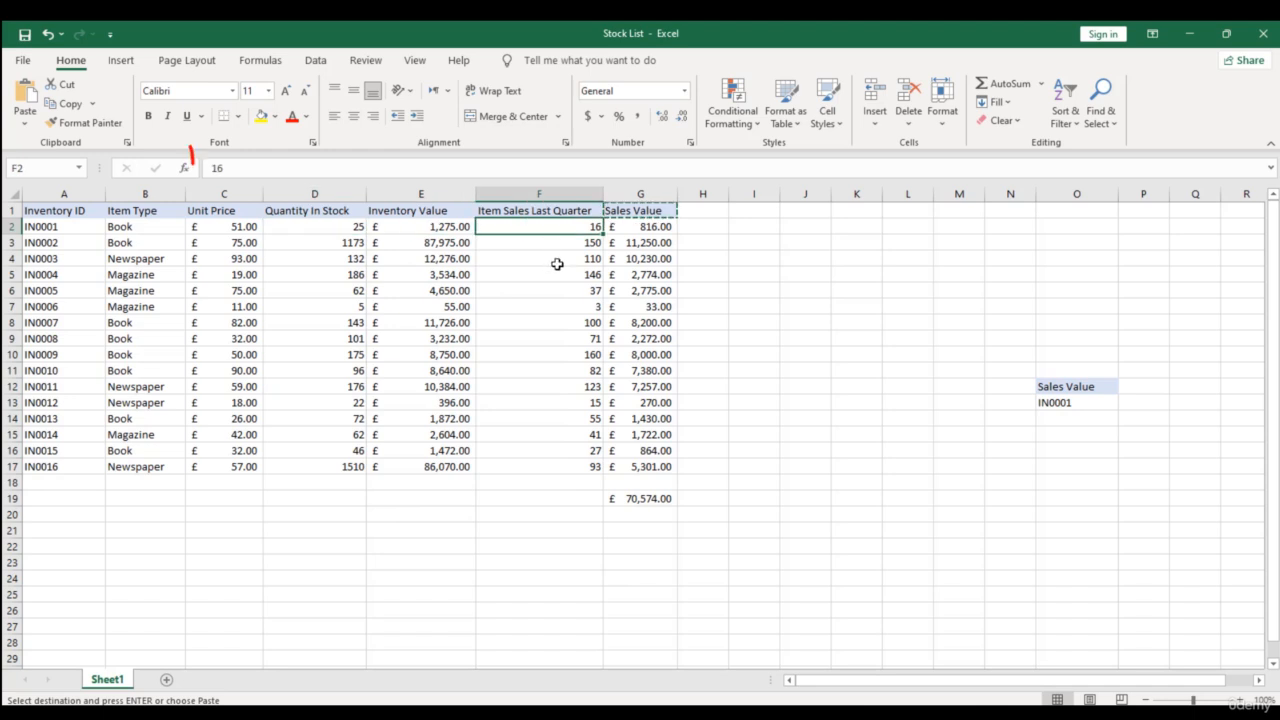
{"action": "left_click_drag", "start_coordinate": [557, 263], "coordinate": [556, 276]}
{"action": "left_click_drag", "start_coordinate": [555, 292], "coordinate": [554, 308]}
{"action": "left_click", "coordinate": [552, 339]}
{"action": "left_click", "coordinate": [553, 386]}
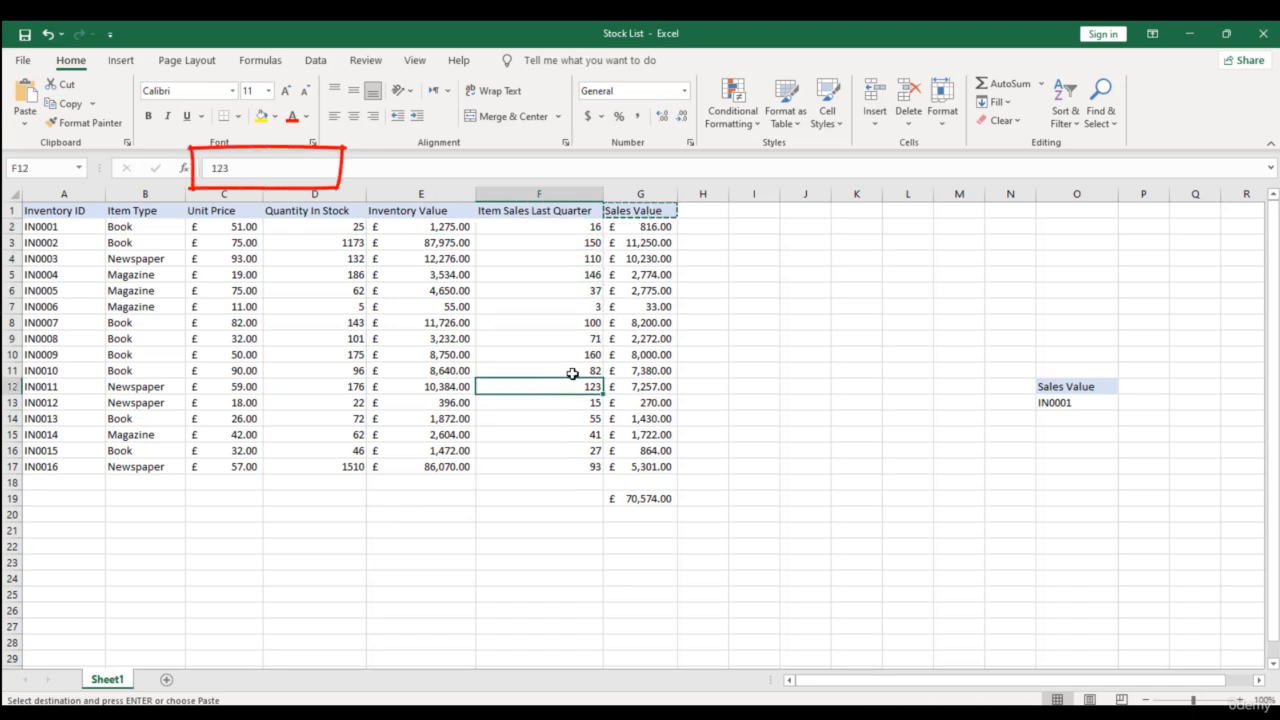
{"action": "left_click", "coordinate": [765, 336]}
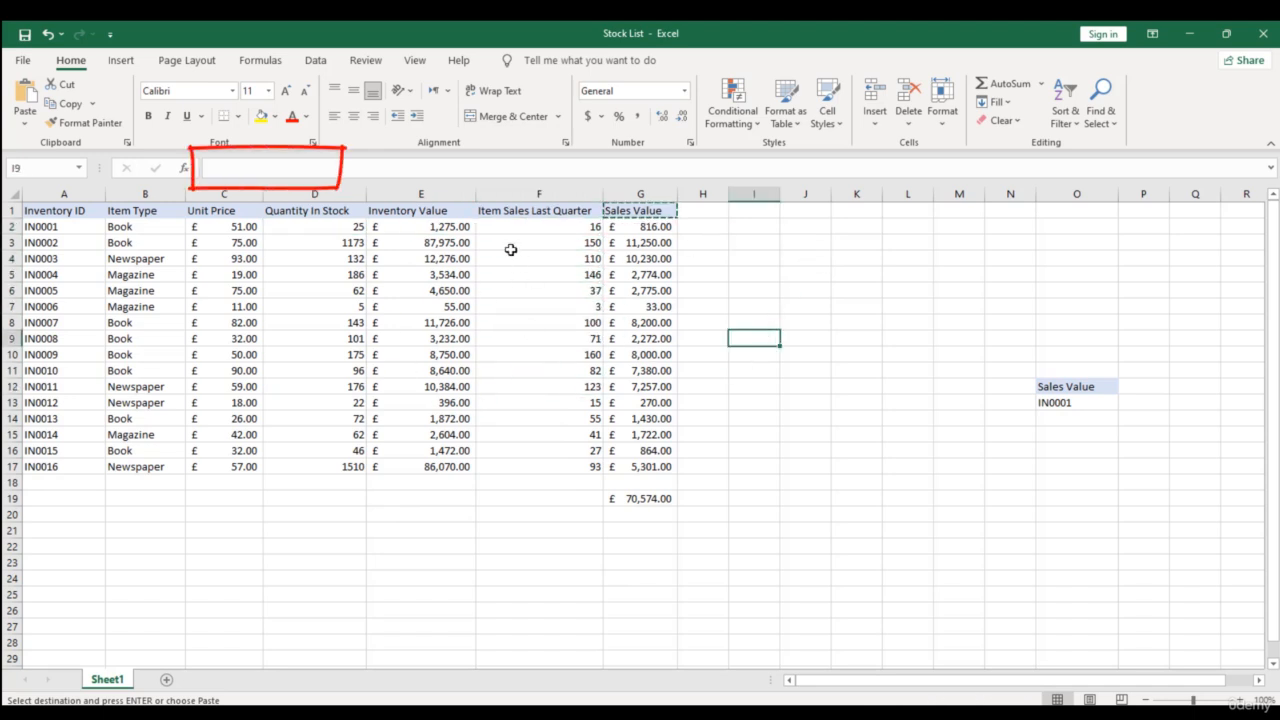
{"action": "left_click_drag", "start_coordinate": [346, 211], "coordinate": [345, 498]}
{"action": "left_click_drag", "start_coordinate": [563, 210], "coordinate": [585, 490]}
{"action": "left_click", "coordinate": [562, 216]}
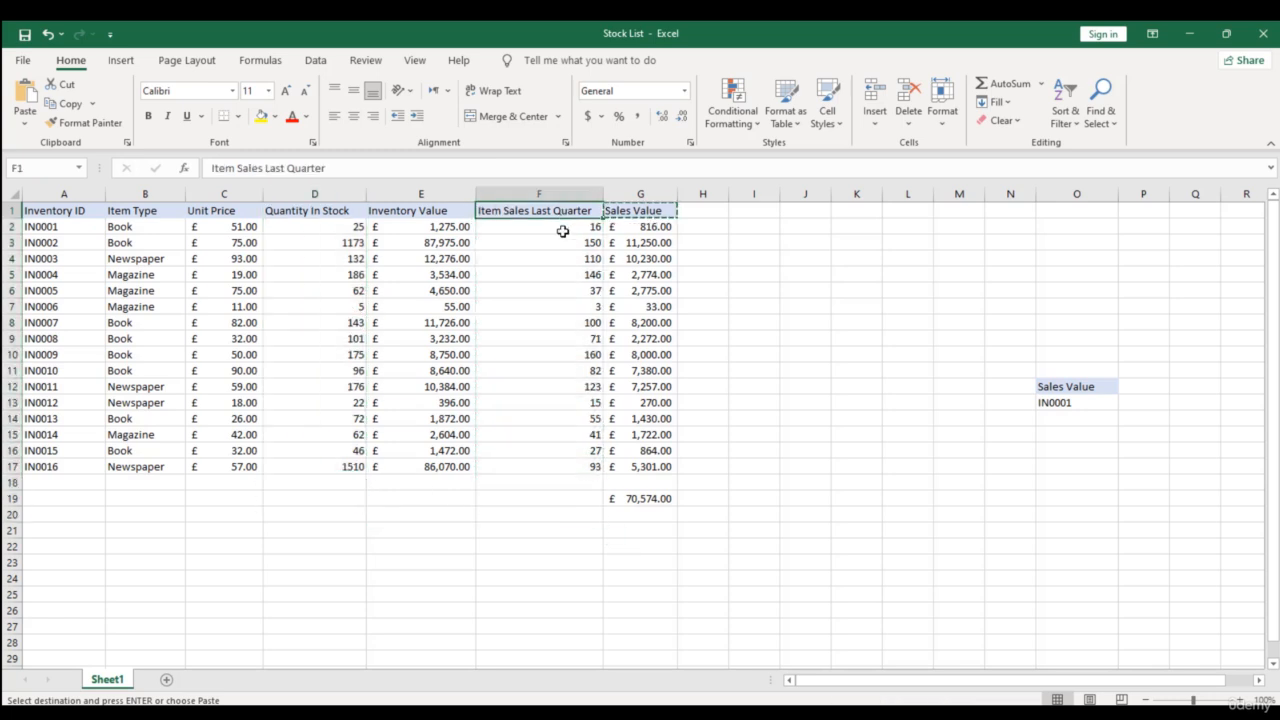
{"action": "left_click_drag", "start_coordinate": [561, 246], "coordinate": [549, 449]}
{"action": "left_click", "coordinate": [549, 450]}
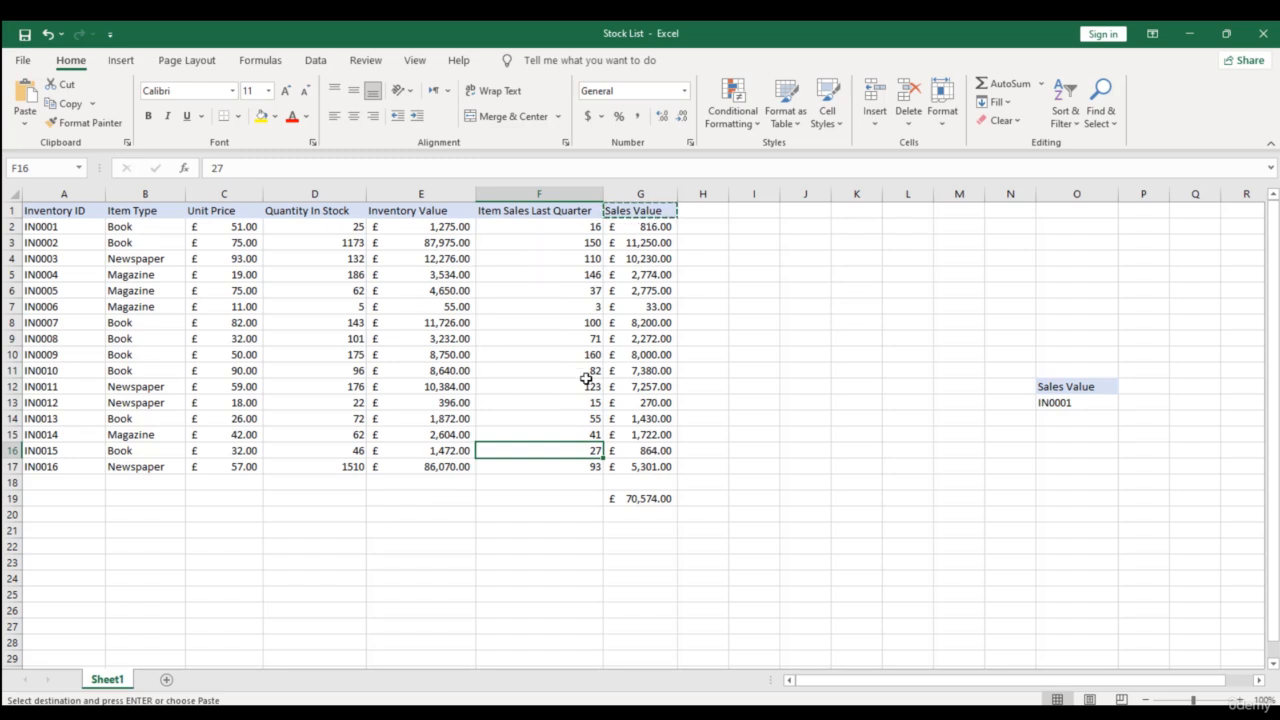
- Copy the Inventory Value column, E1:E17, and display the available paste options
{"action": "left_click_drag", "start_coordinate": [698, 214], "coordinate": [70, 515]}
{"action": "left_click_drag", "start_coordinate": [428, 214], "coordinate": [430, 466]}
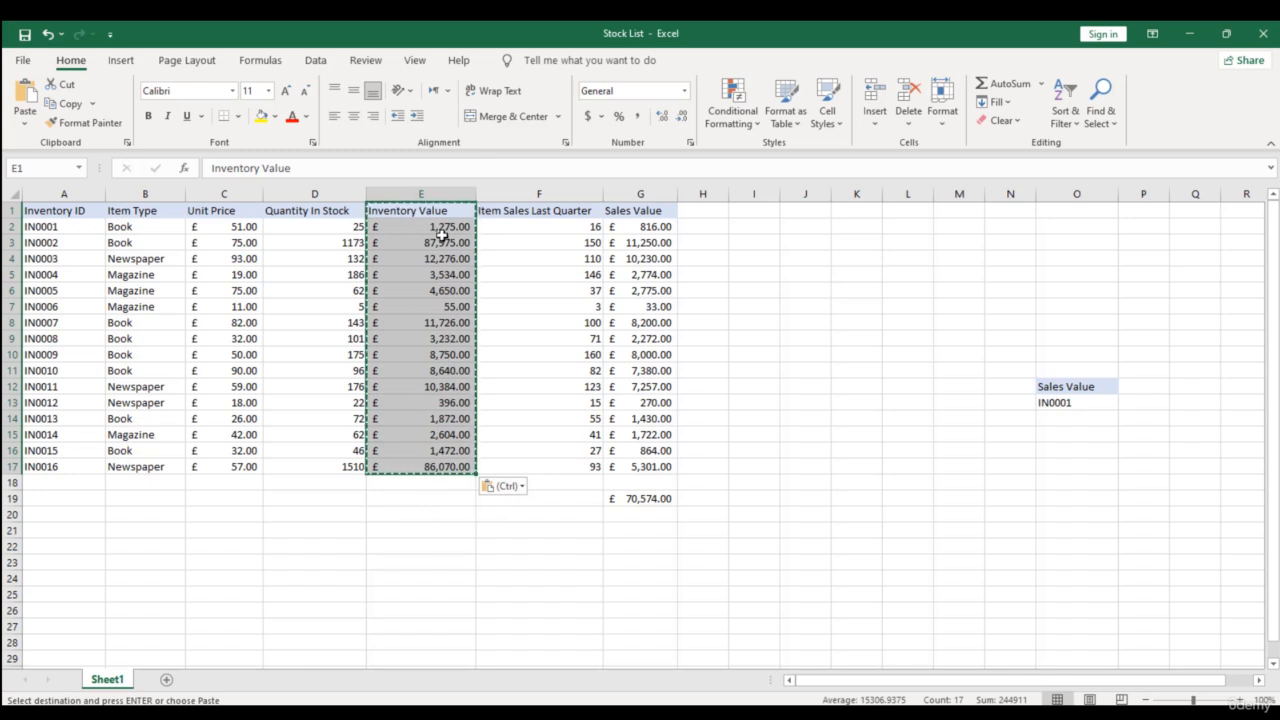
{"action": "key", "text": "ctrl+c"}
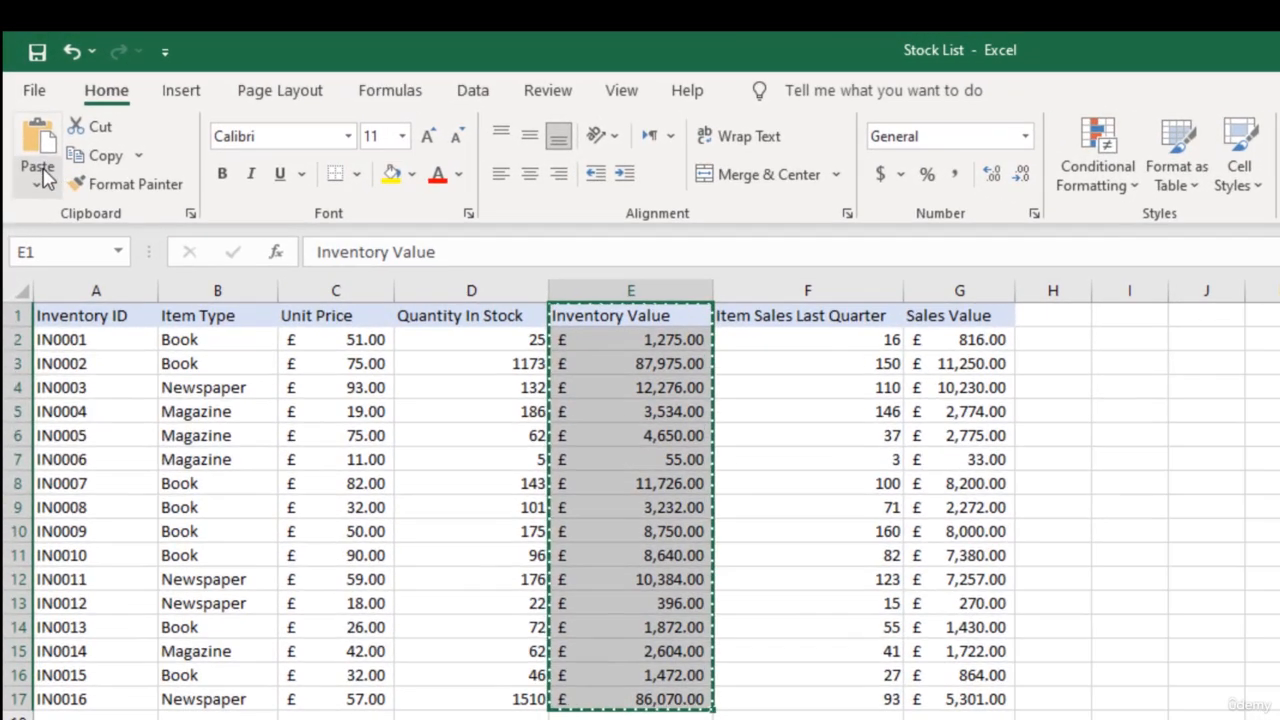
{"action": "left_click", "coordinate": [40, 180]}
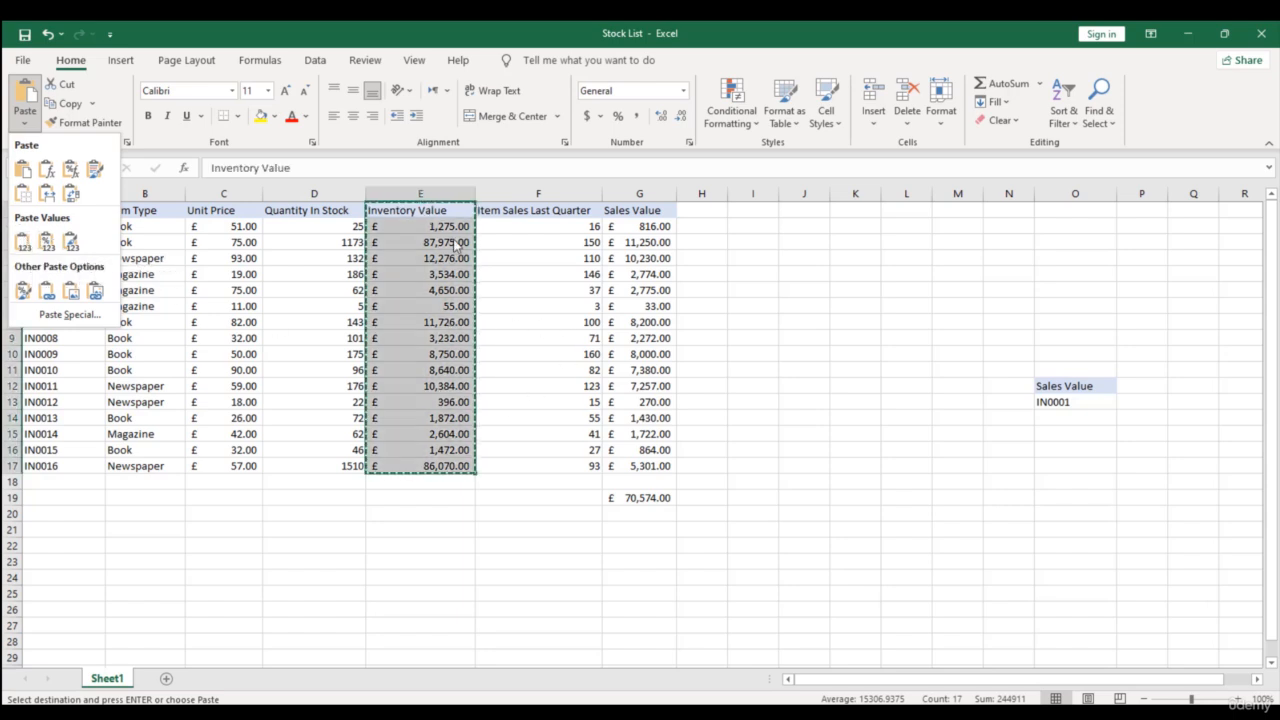
- Use Paste Special with the Formulas option to paste the copied Inventory Value data over the same range
{"action": "key", "text": "ctrl+alt+v"}
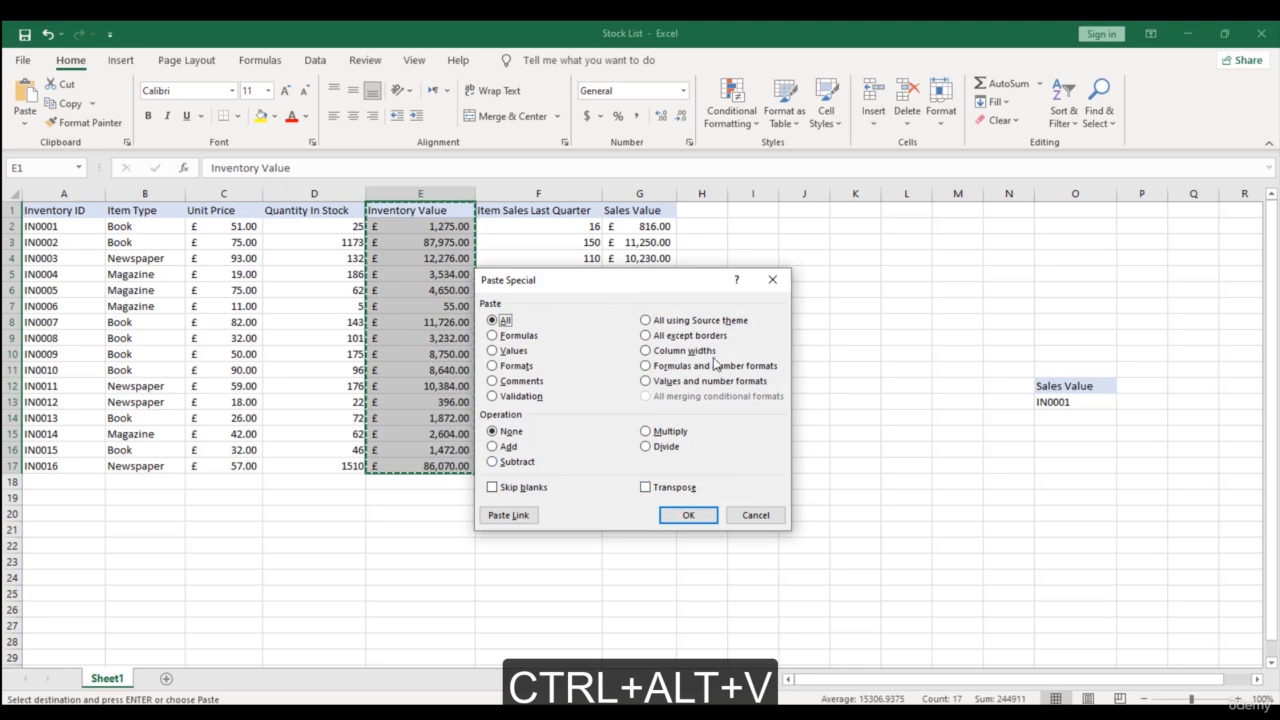
{"action": "left_click", "coordinate": [530, 338]}
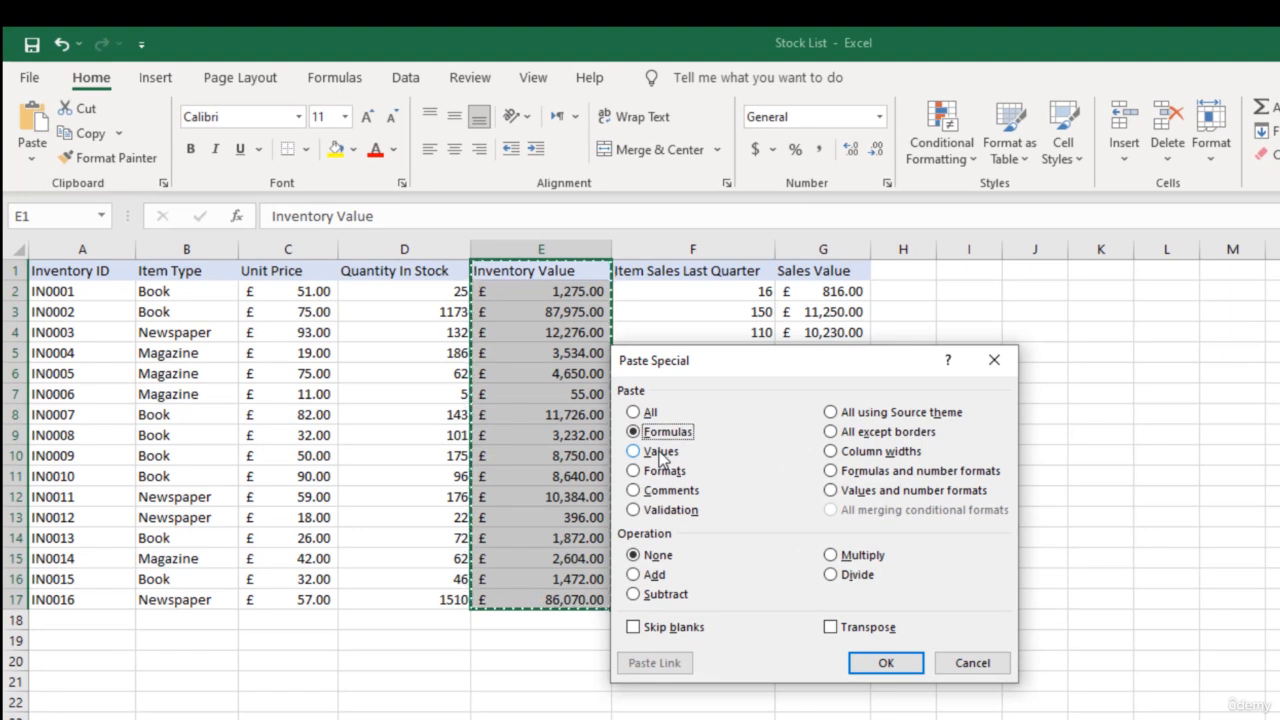
{"action": "left_click", "coordinate": [660, 452]}
{"action": "left_click", "coordinate": [662, 470]}
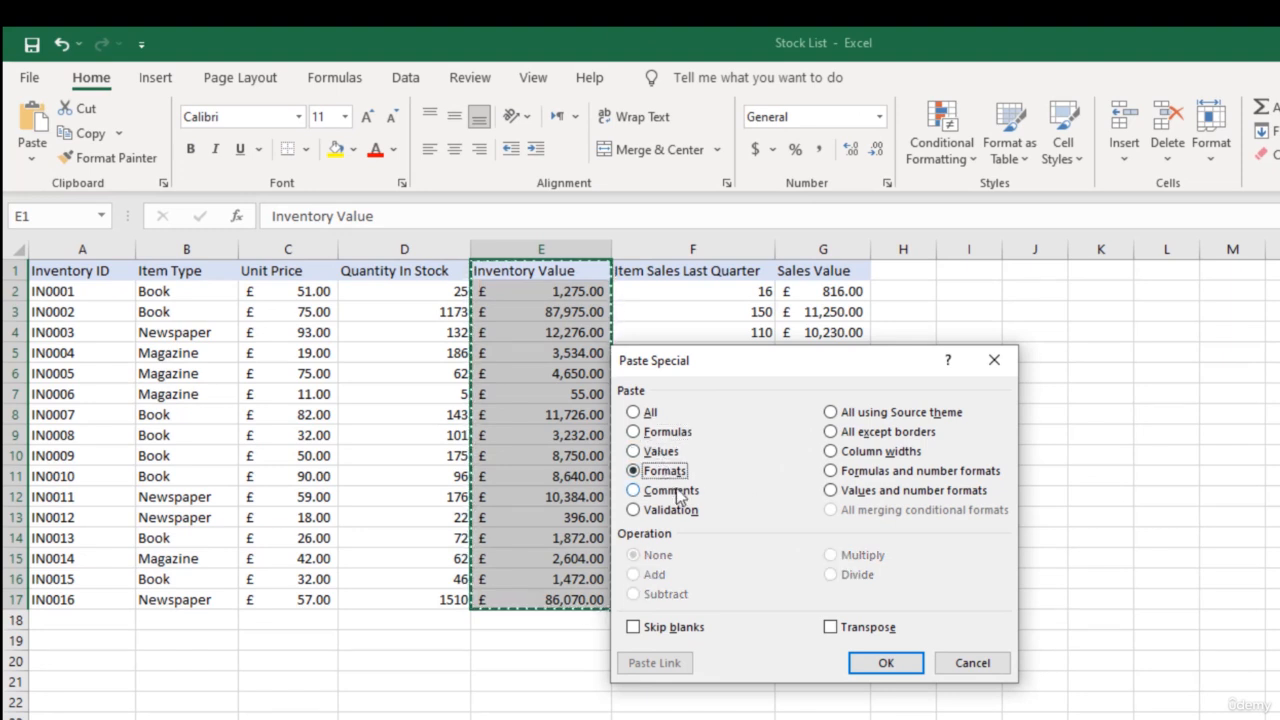
{"action": "left_click", "coordinate": [676, 491]}
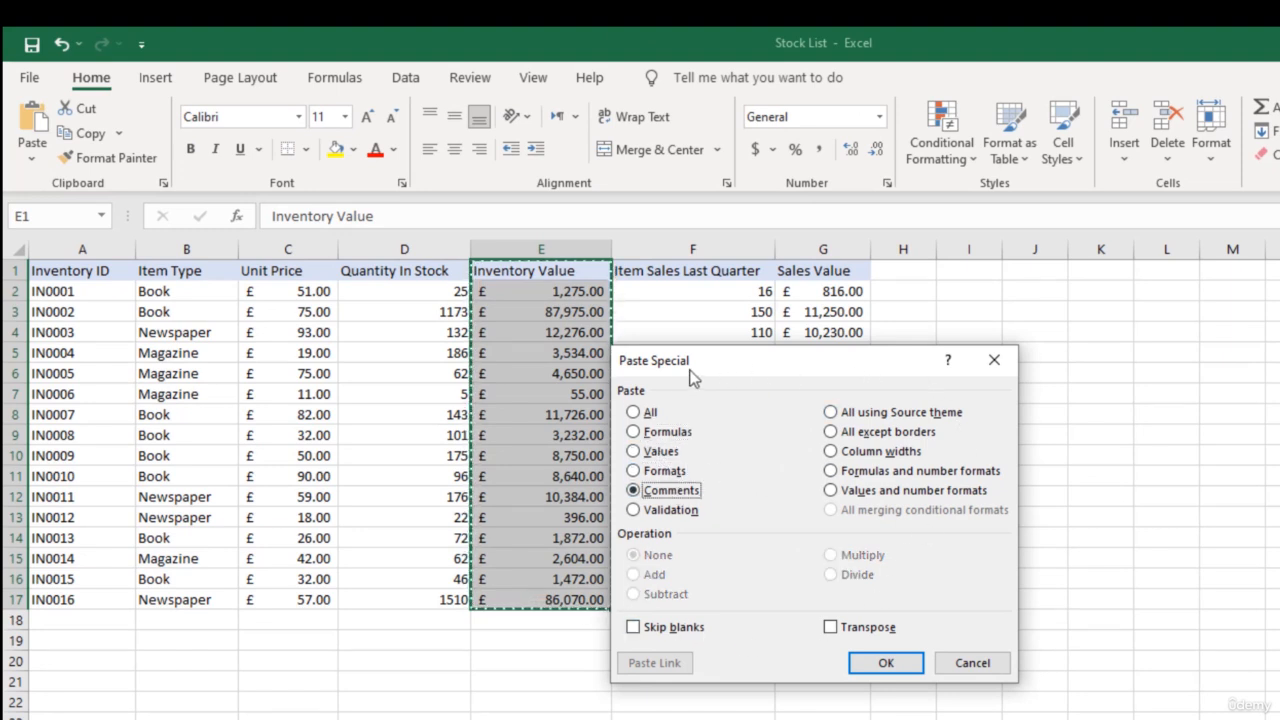
{"action": "left_click", "coordinate": [660, 431]}
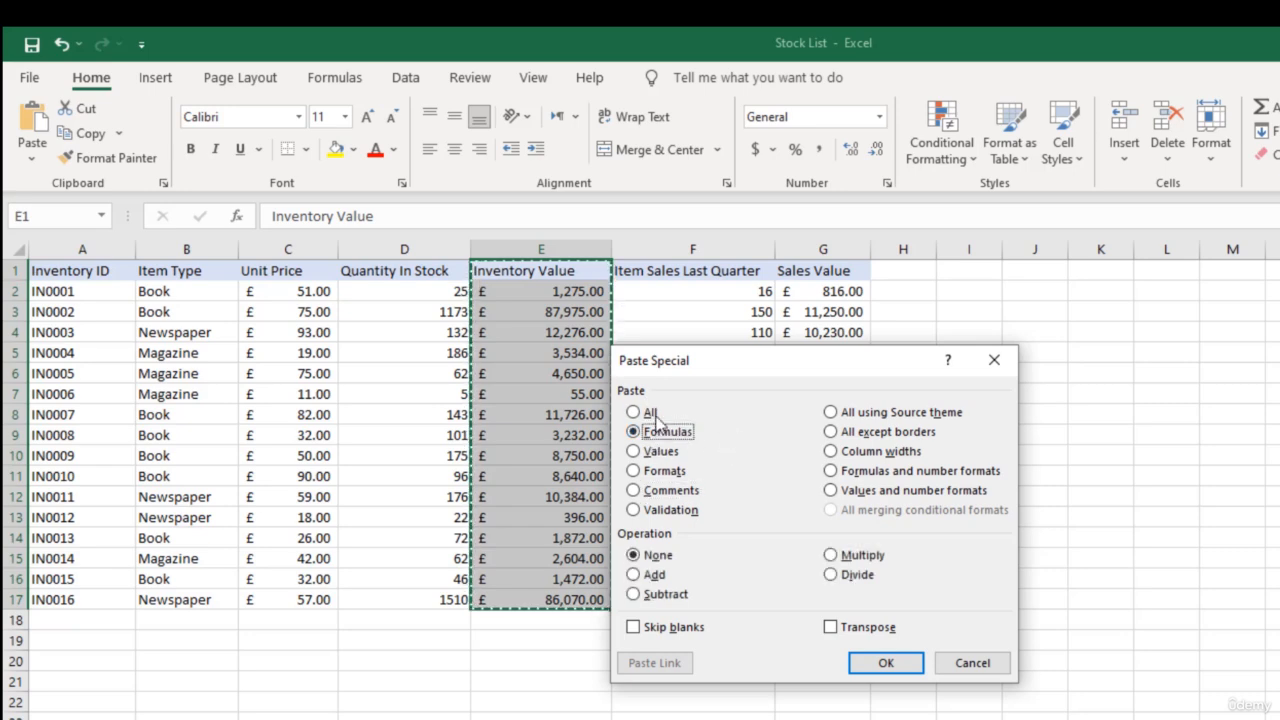
{"action": "left_click", "coordinate": [887, 662]}
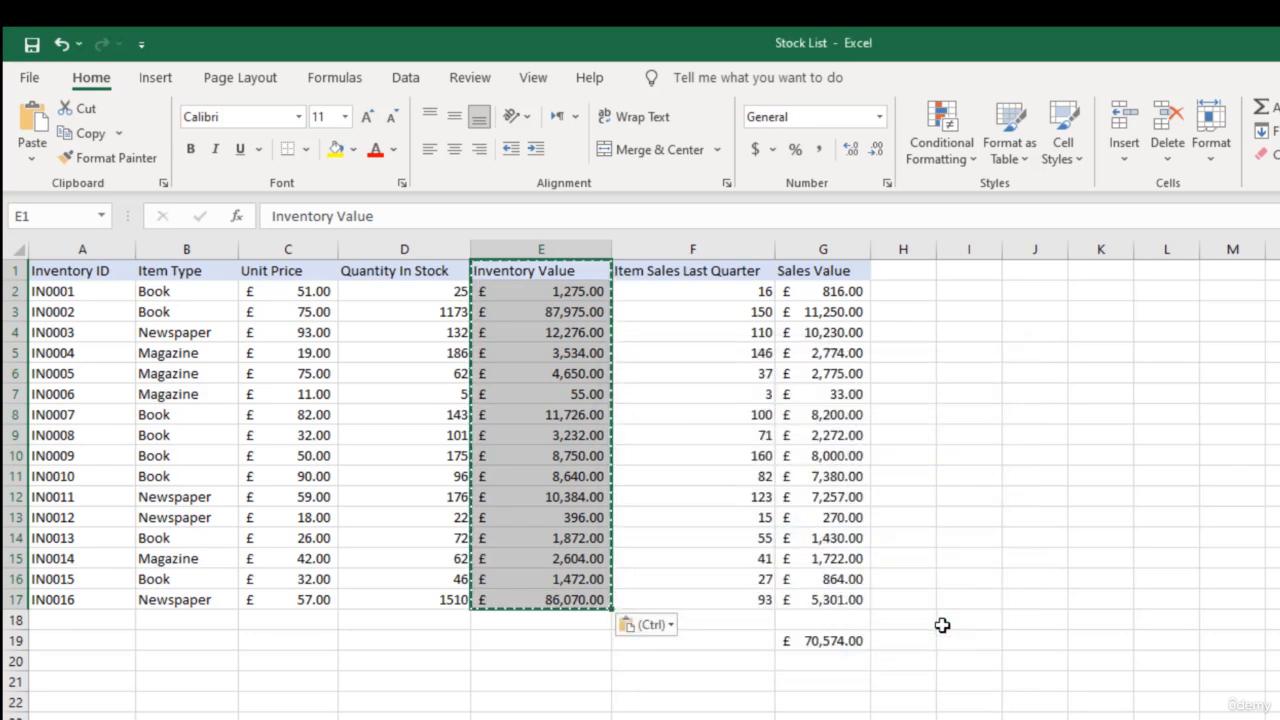
{"action": "left_click_drag", "start_coordinate": [543, 271], "coordinate": [571, 636]}
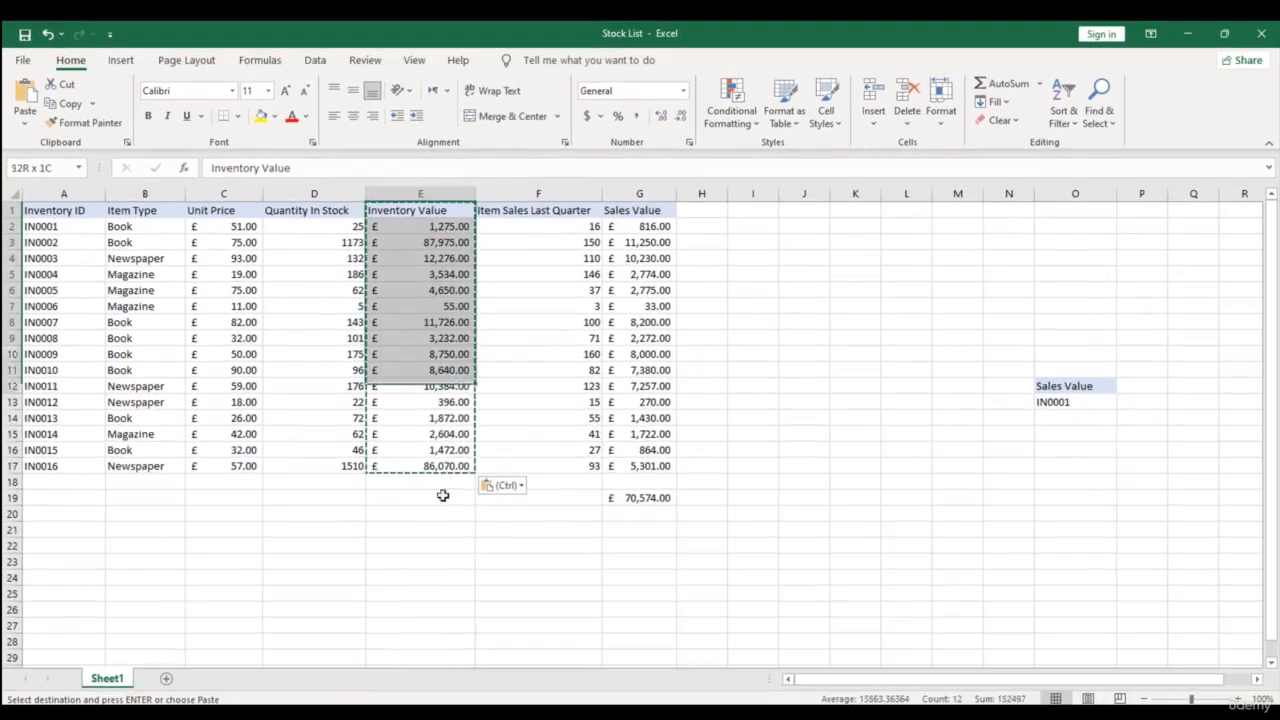
{"action": "left_click_drag", "start_coordinate": [443, 495], "coordinate": [447, 466]}
{"action": "left_click", "coordinate": [457, 578]}
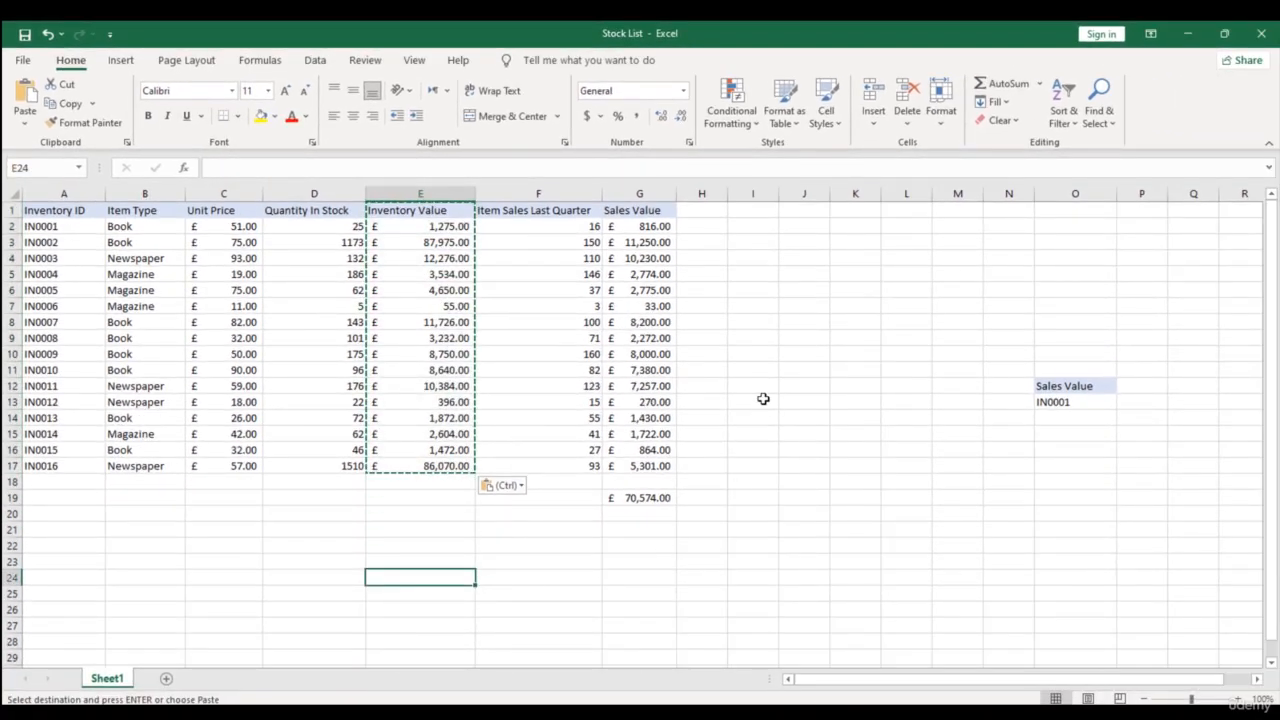
- Copy the Sales Value column with its heading, G1:G17
{"action": "left_click_drag", "start_coordinate": [655, 226], "coordinate": [657, 466]}
{"action": "left_click", "coordinate": [646, 211]}
{"action": "left_click_drag", "start_coordinate": [646, 211], "coordinate": [640, 466]}
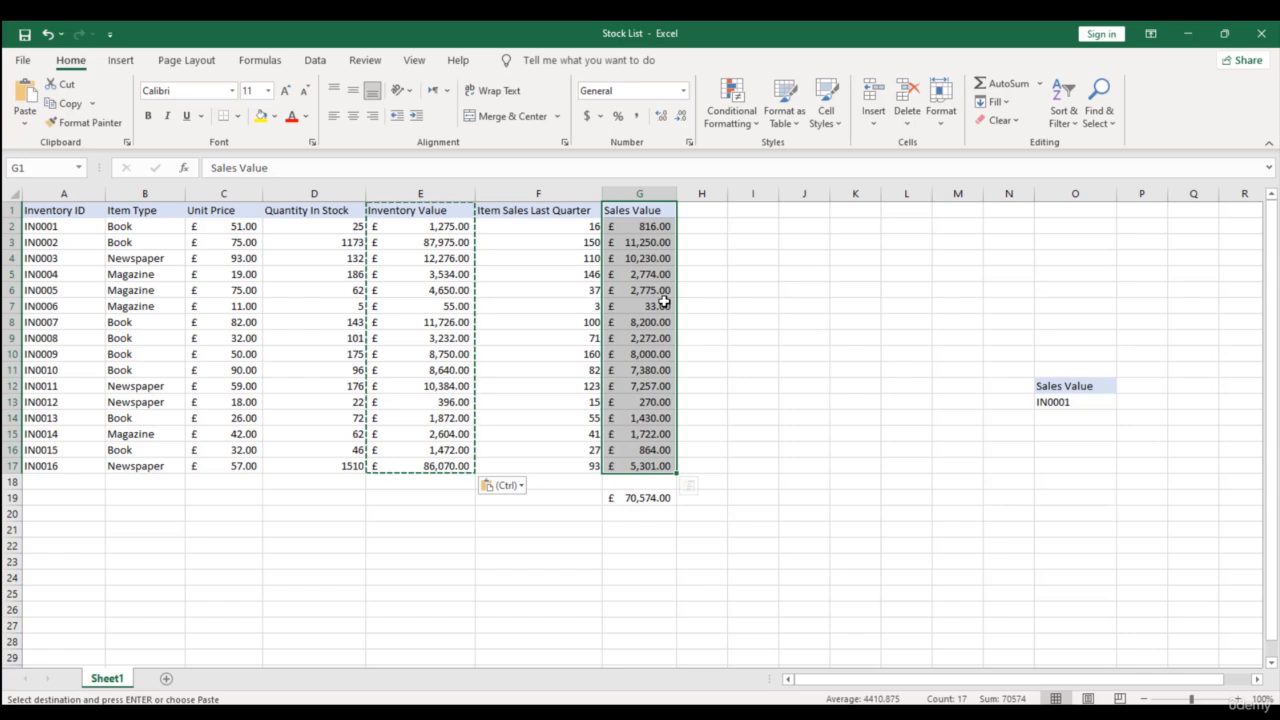
{"action": "key", "text": "ctrl+alt+v"}
{"action": "key", "text": "ctrl+c"}
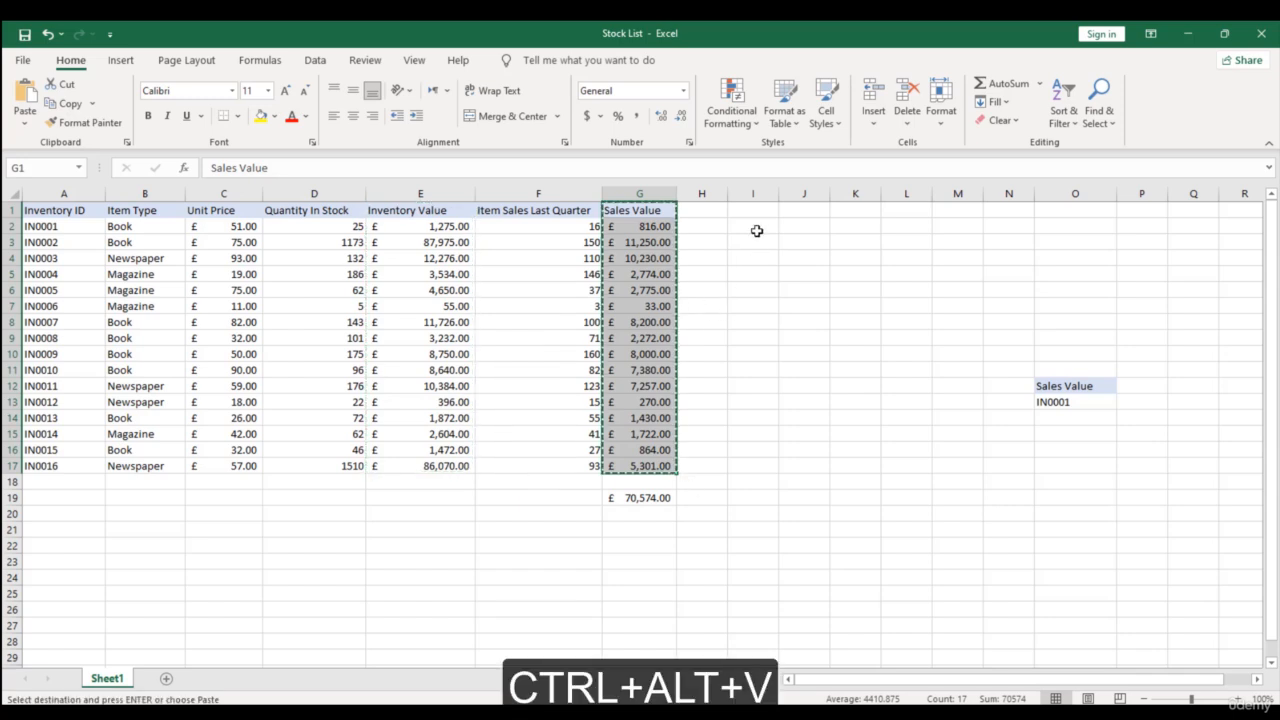
{"action": "key", "text": "ctrl+q"}
- Use Paste Special with the Formats option to paste only the copied Sales Value formatting starting at cell J1
{"action": "left_click", "coordinate": [805, 209]}
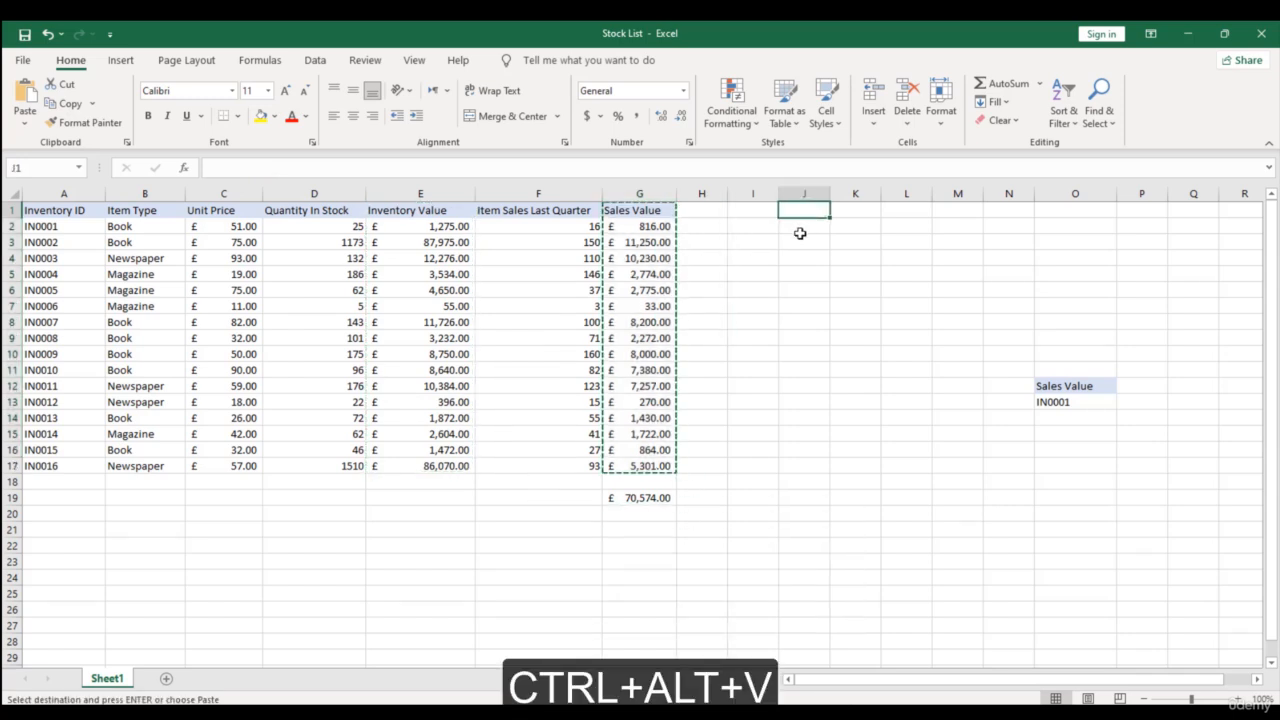
{"action": "key", "text": "ctrl+alt+v"}
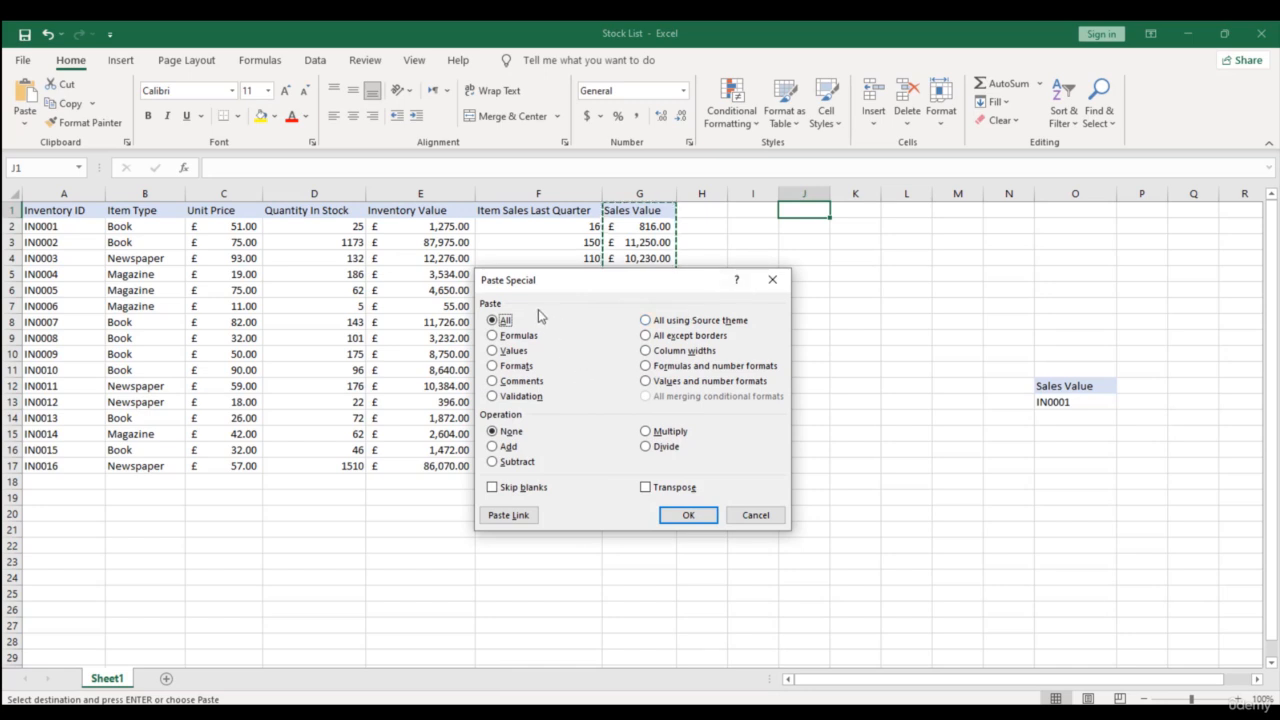
{"action": "left_click", "coordinate": [493, 366]}
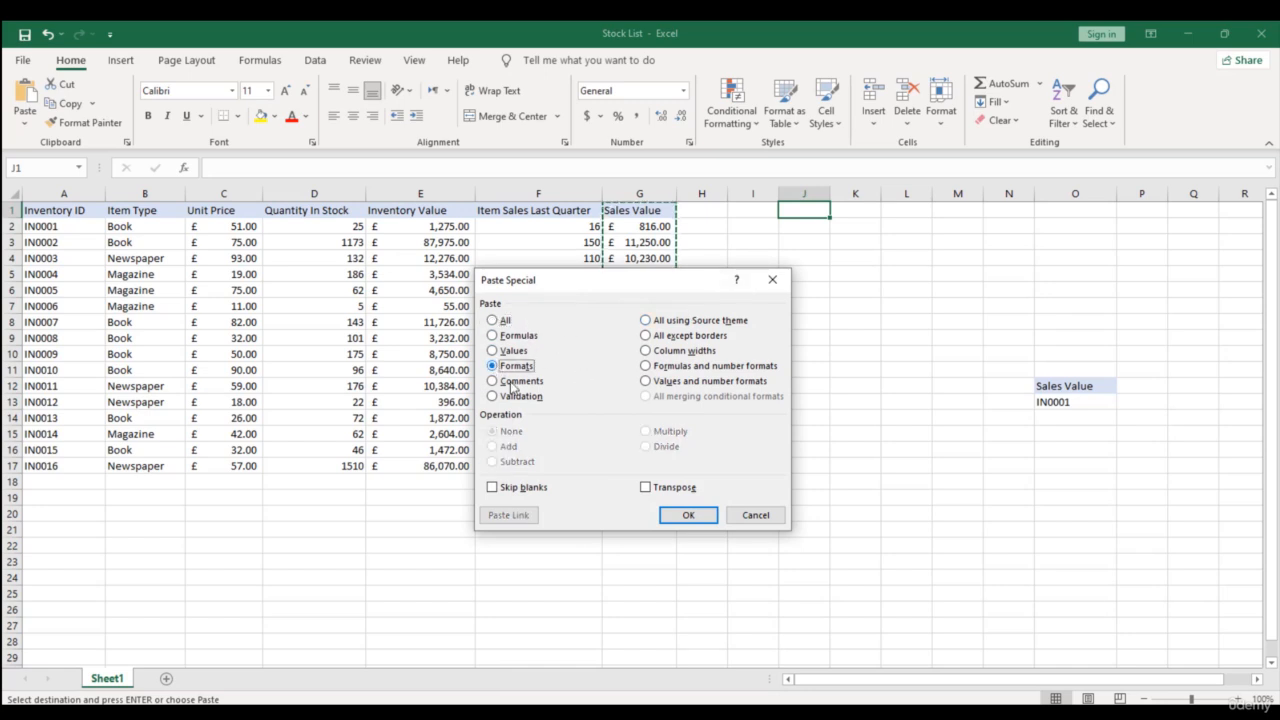
{"action": "left_click", "coordinate": [695, 517]}
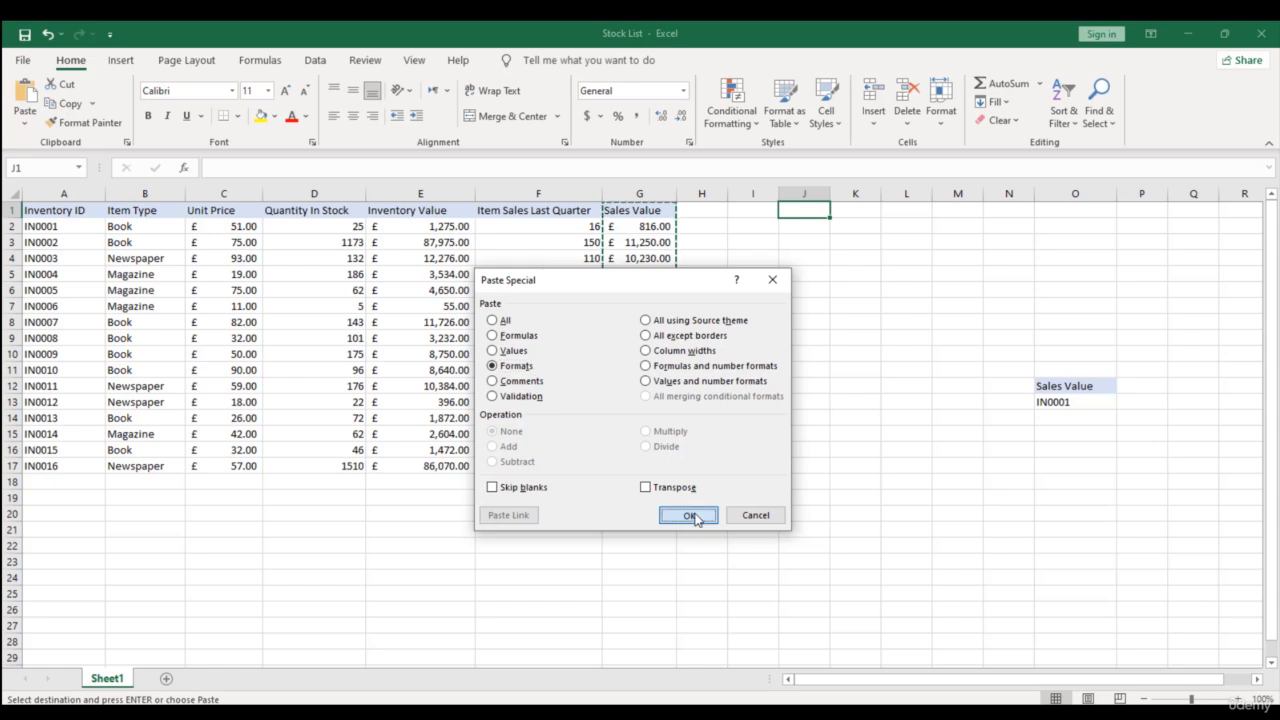
{"action": "key", "text": "Return"}
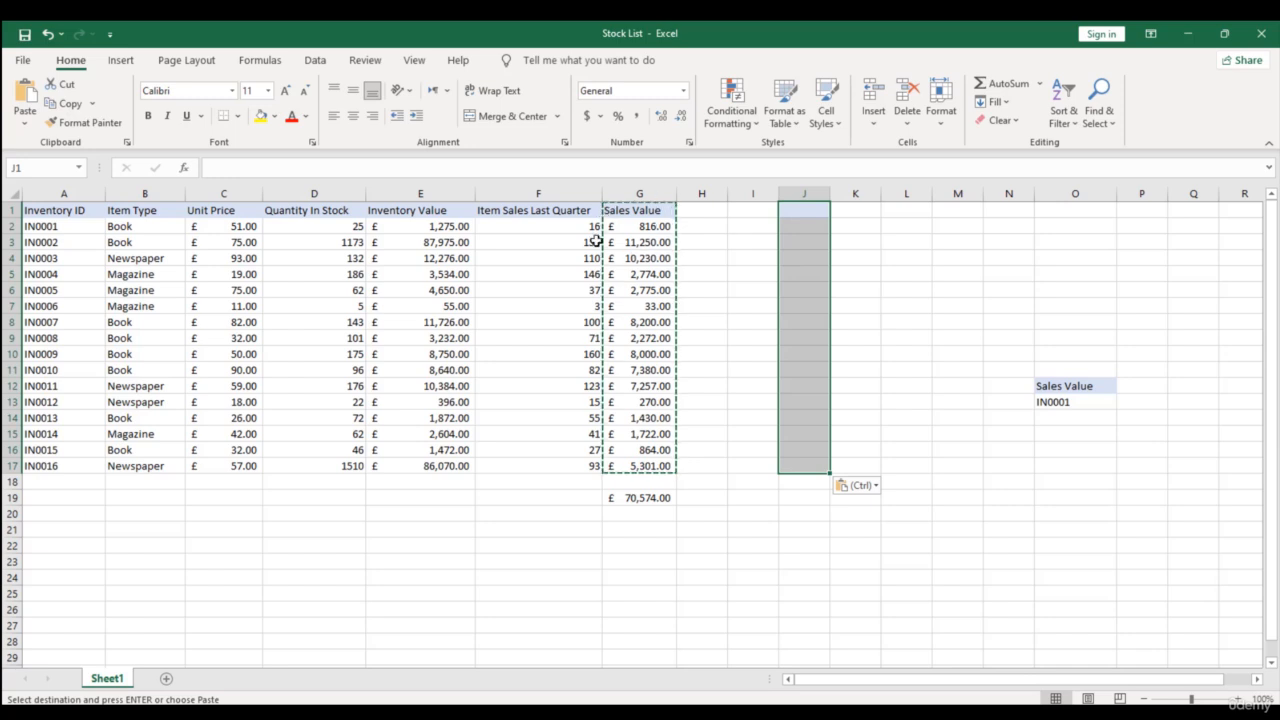
- Test the pasted formatting by entering dfgsdf in J1, 454 in J2 and 42 in J3
{"action": "left_click", "coordinate": [803, 212]}
{"action": "type", "text": "dfgsdf"}
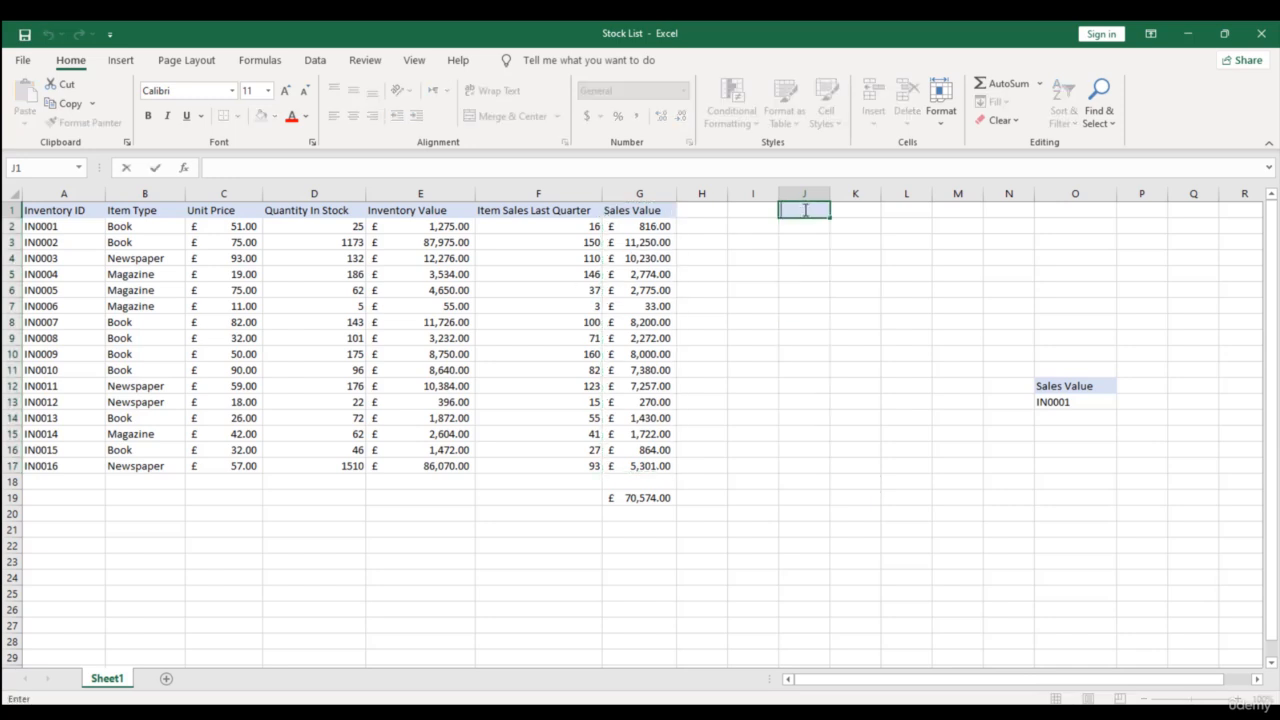
{"action": "key", "text": "Return"}
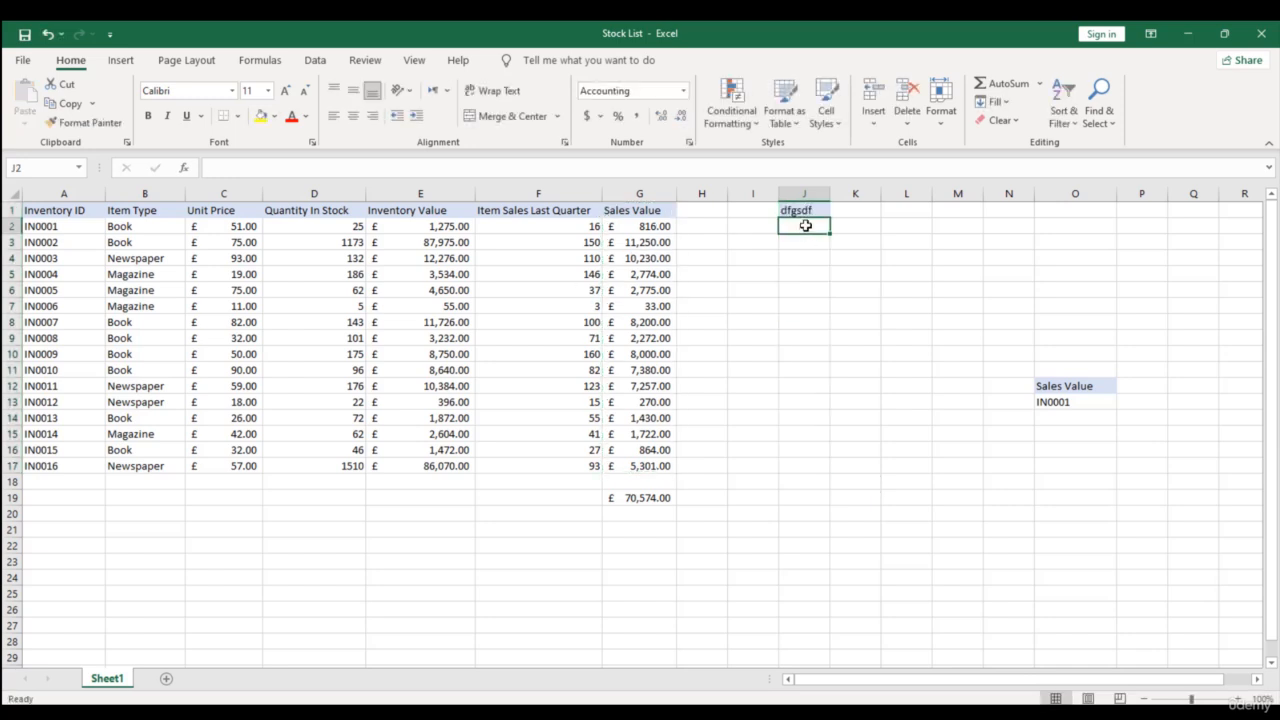
{"action": "type", "text": "454"}
{"action": "left_click", "coordinate": [807, 244]}
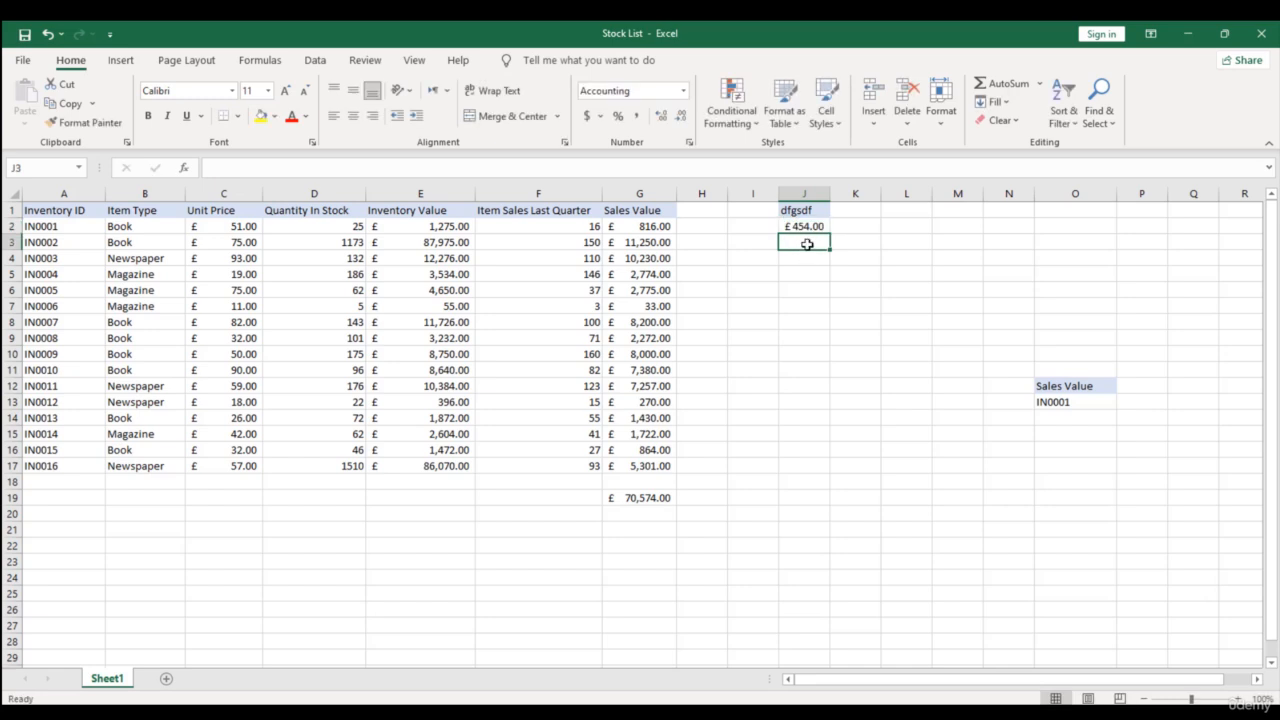
{"action": "type", "text": "42"}
{"action": "left_click", "coordinate": [809, 256]}
{"action": "left_click", "coordinate": [420, 545]}
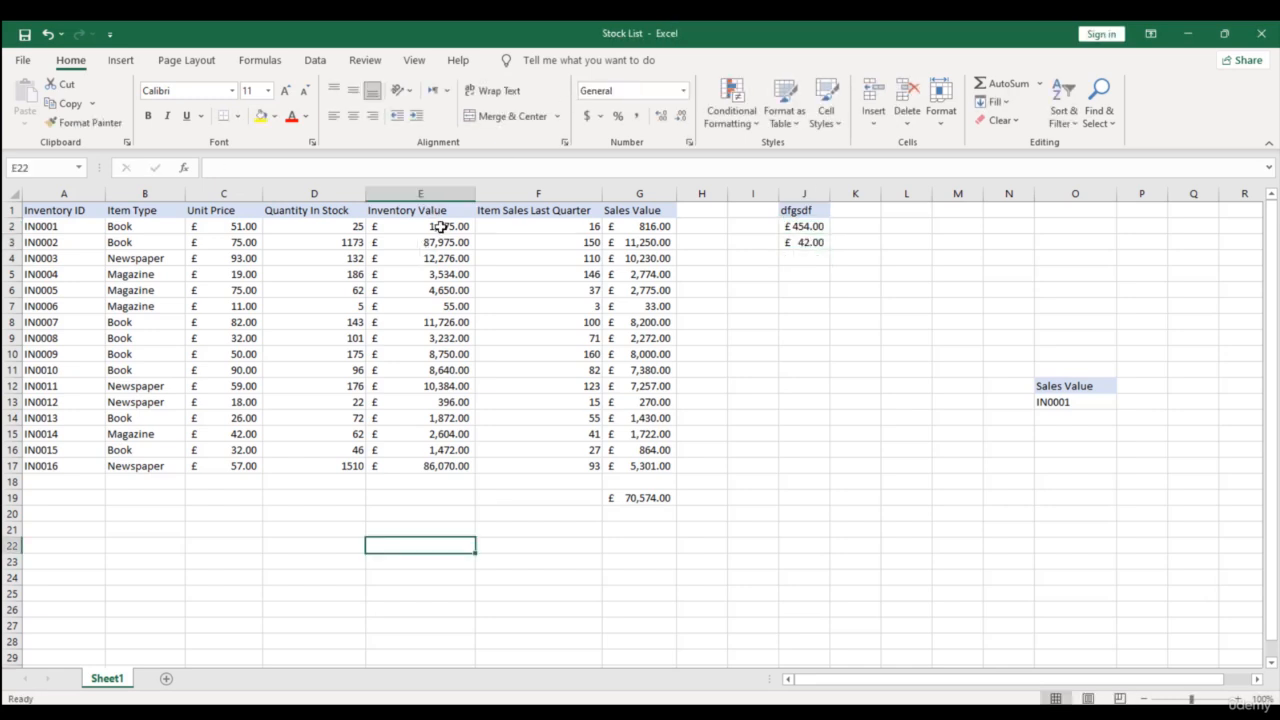
- Copy the Inventory Value column, E1:E17, and paste it starting at L1 using Paste Special with the Values option
{"action": "left_click_drag", "start_coordinate": [441, 210], "coordinate": [457, 466]}
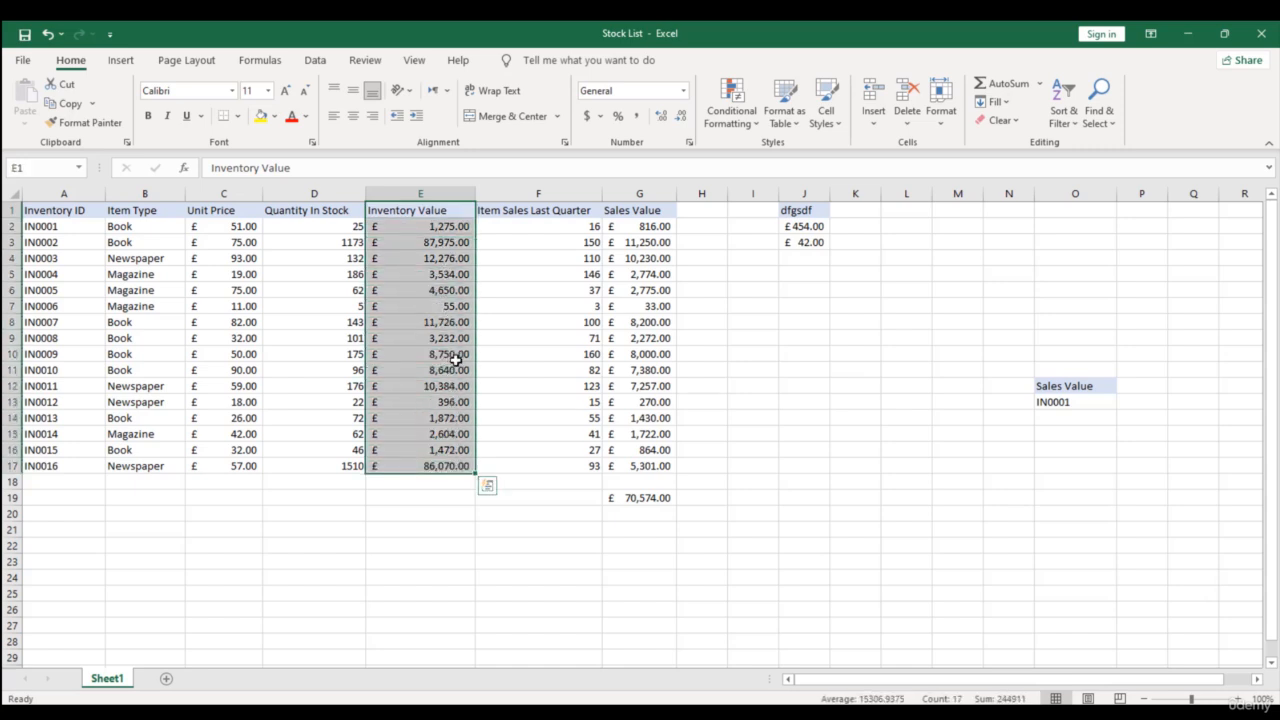
{"action": "key", "text": "ctrl+c"}
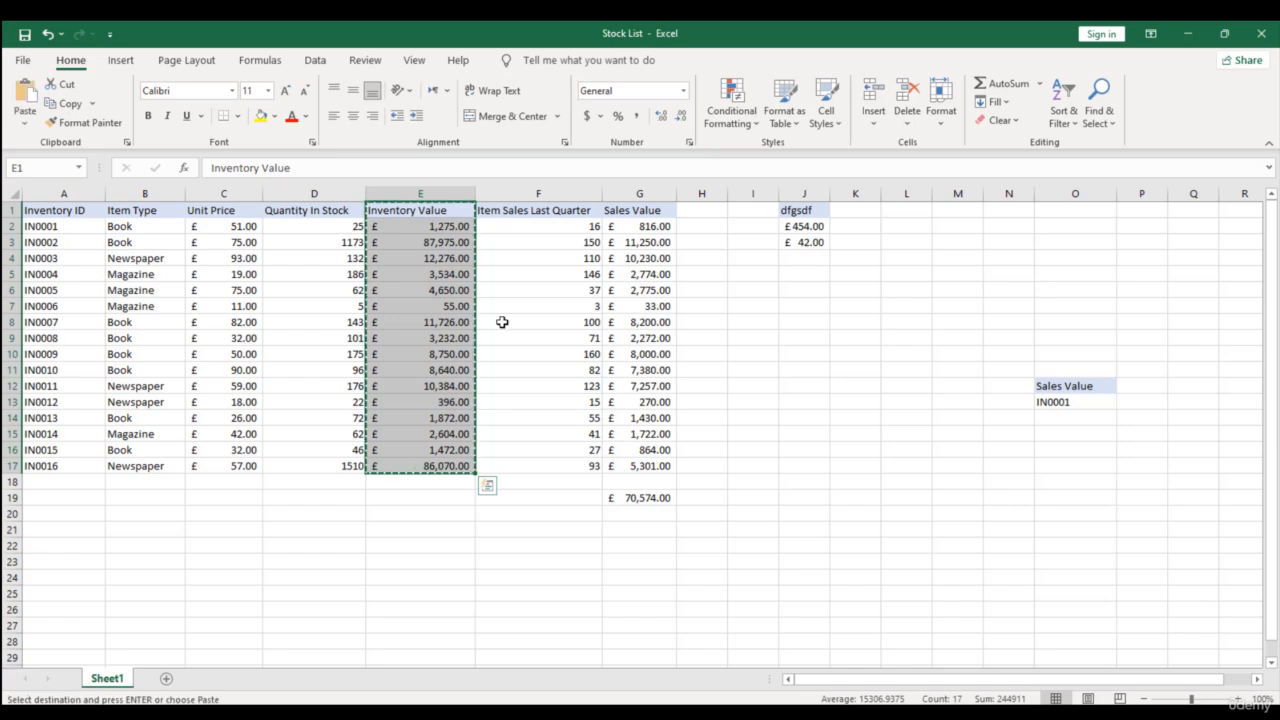
{"action": "left_click", "coordinate": [903, 208]}
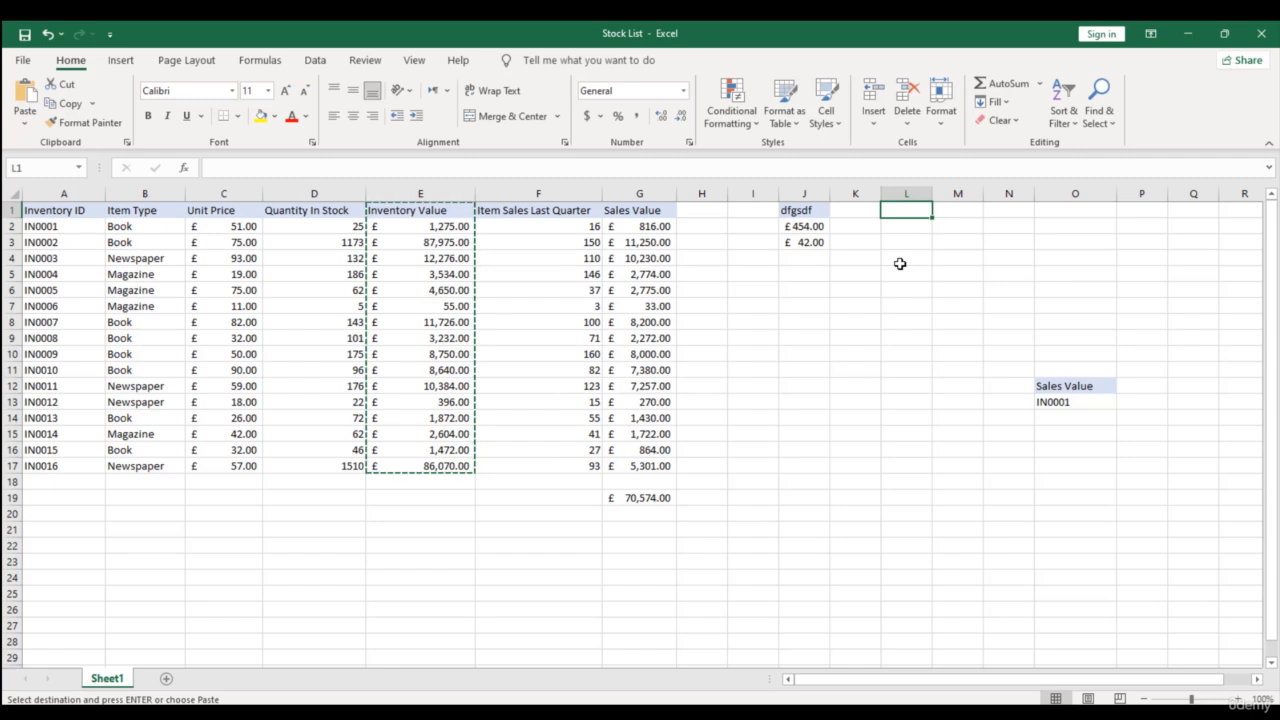
{"action": "key", "text": "ctrl+alt+v"}
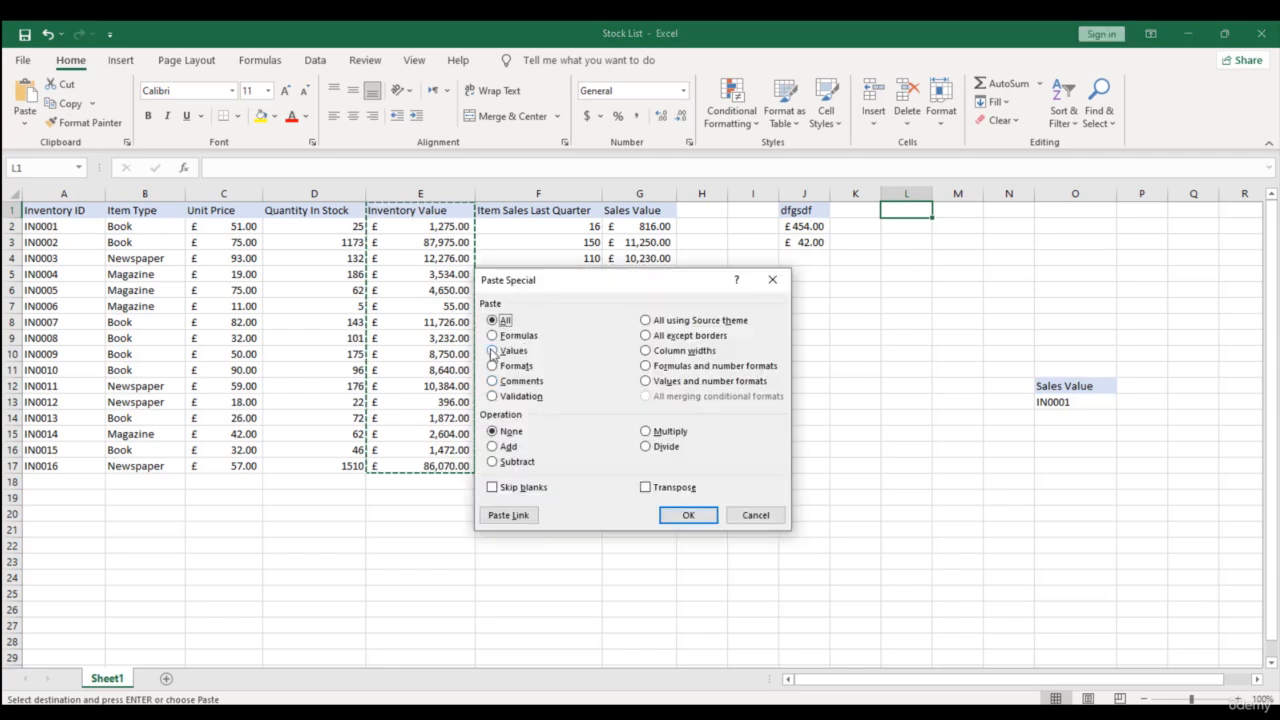
{"action": "left_click", "coordinate": [495, 351]}
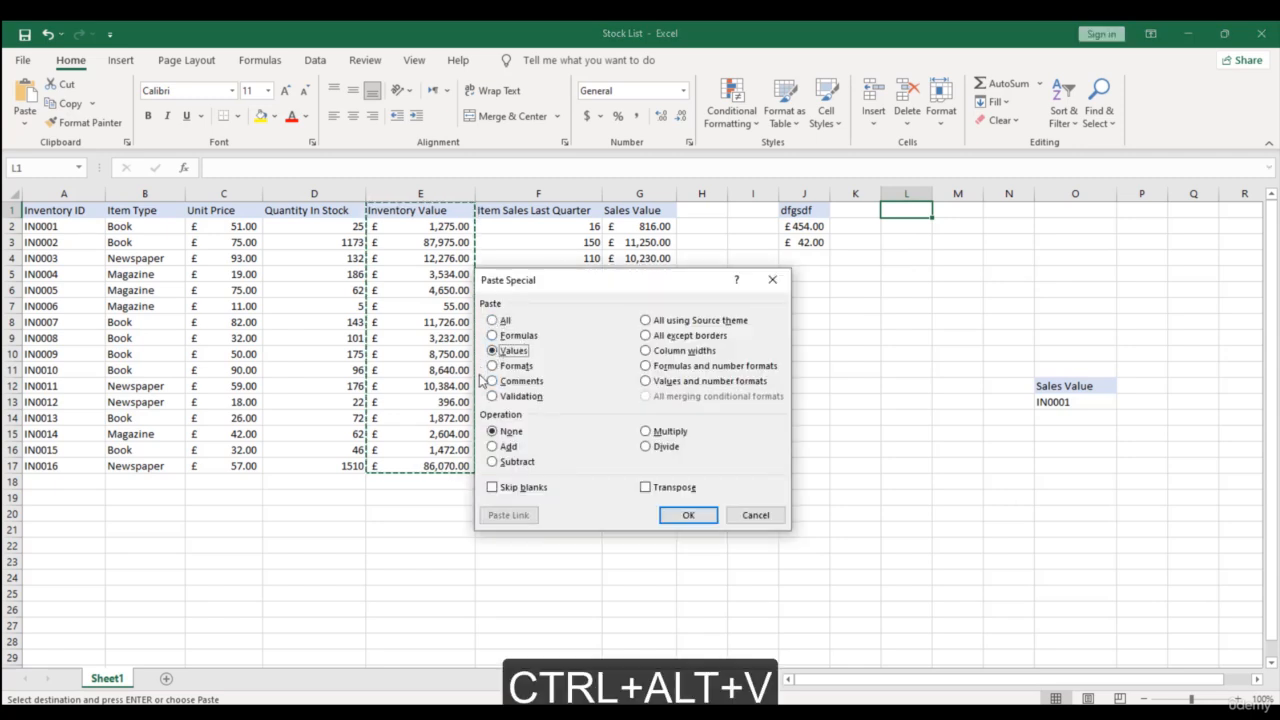
{"action": "left_click", "coordinate": [686, 516]}
- Examine the contents of the pasted Inventory Value cells in column L for plain values or formulas
{"action": "left_click", "coordinate": [918, 258]}
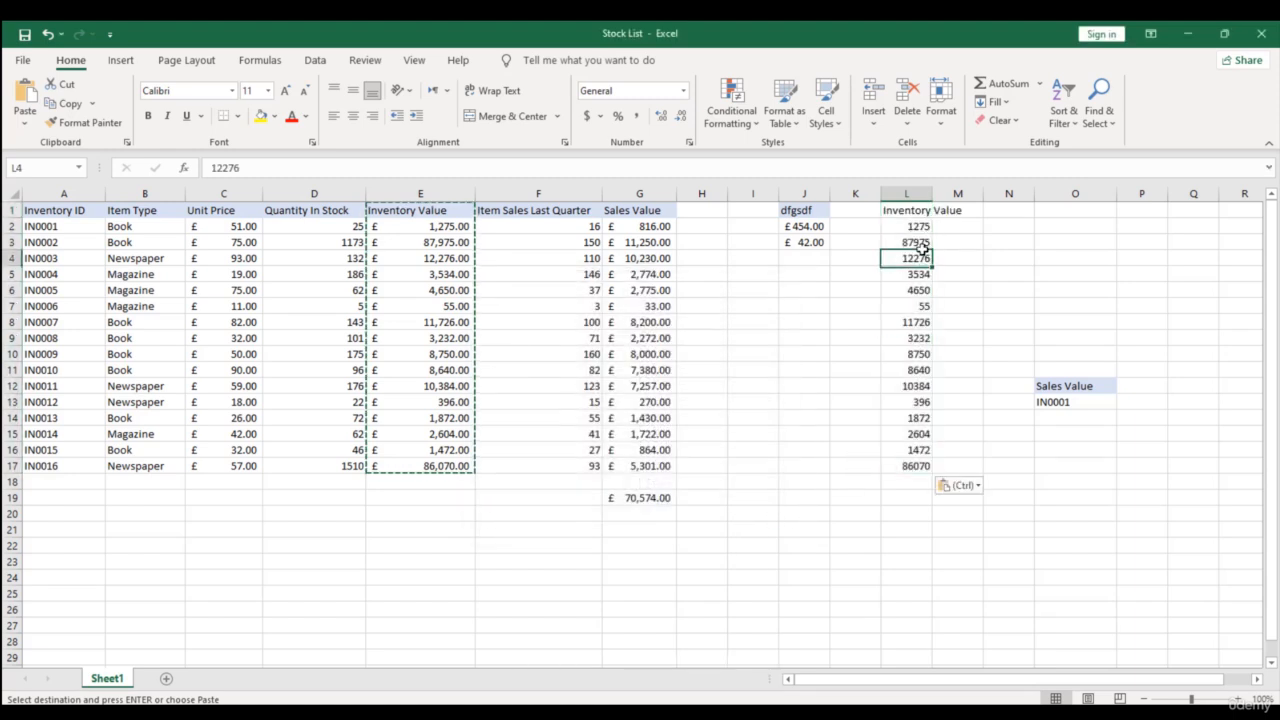
{"action": "left_click_drag", "start_coordinate": [912, 230], "coordinate": [907, 470]}
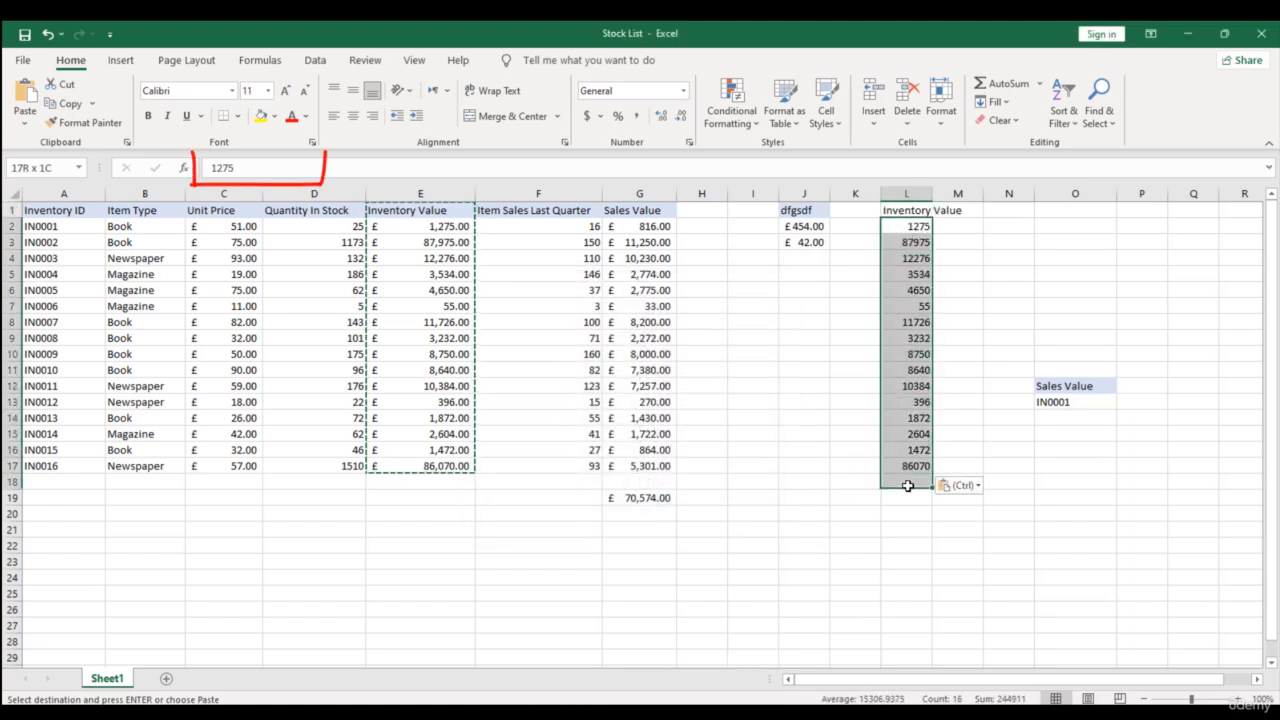
{"action": "left_click", "coordinate": [904, 434]}
{"action": "left_click", "coordinate": [906, 268]}
{"action": "left_click", "coordinate": [910, 306]}
{"action": "left_click", "coordinate": [910, 370]}
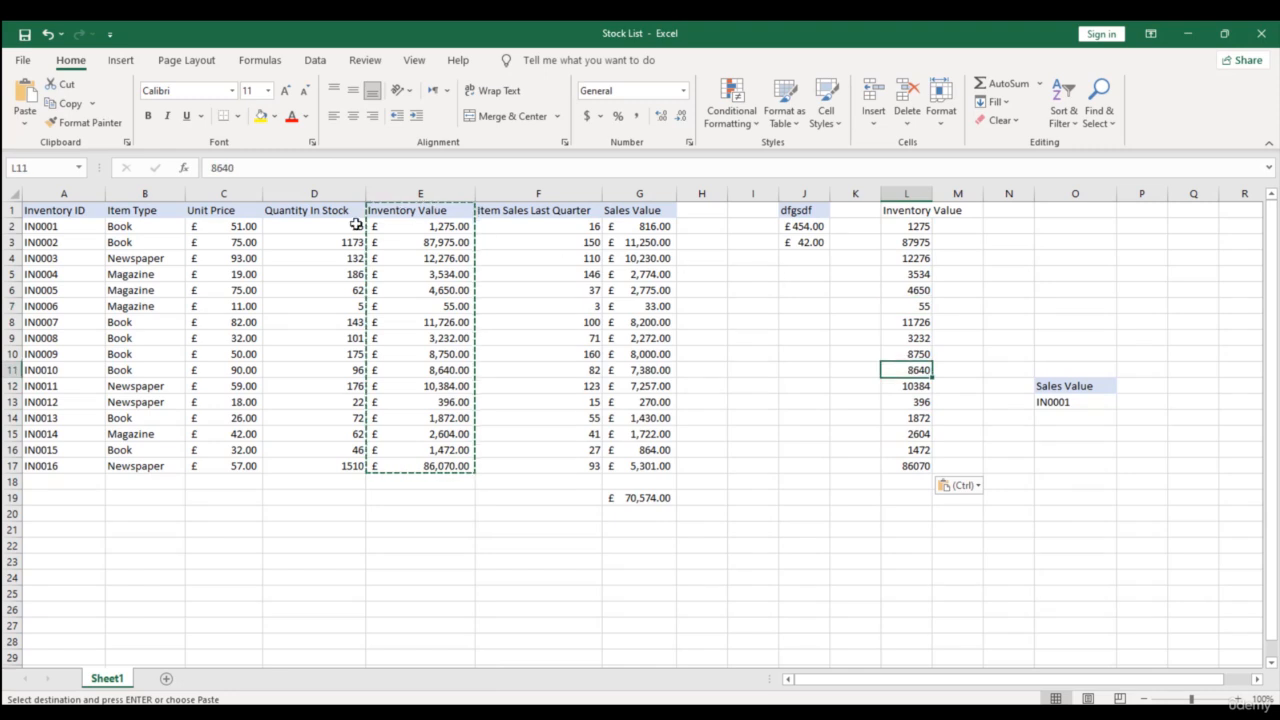
{"action": "double_click", "coordinate": [214, 169]}
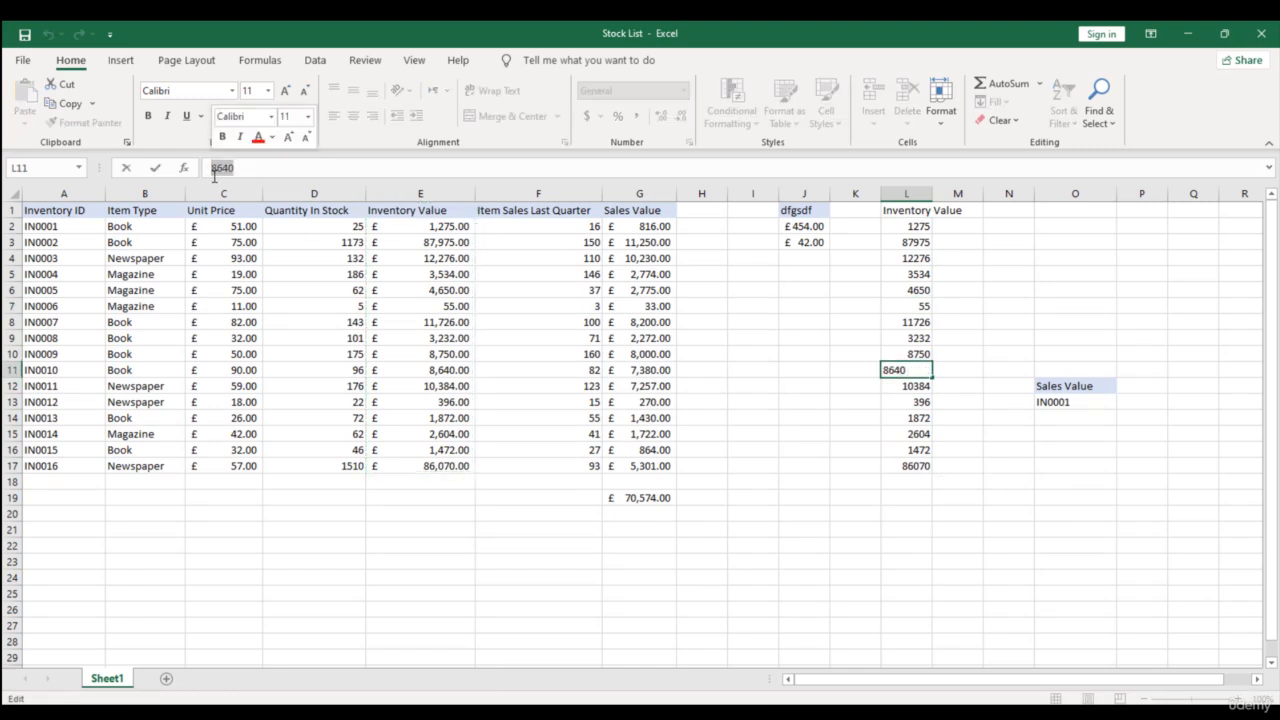
{"action": "left_click_drag", "start_coordinate": [423, 226], "coordinate": [431, 457]}
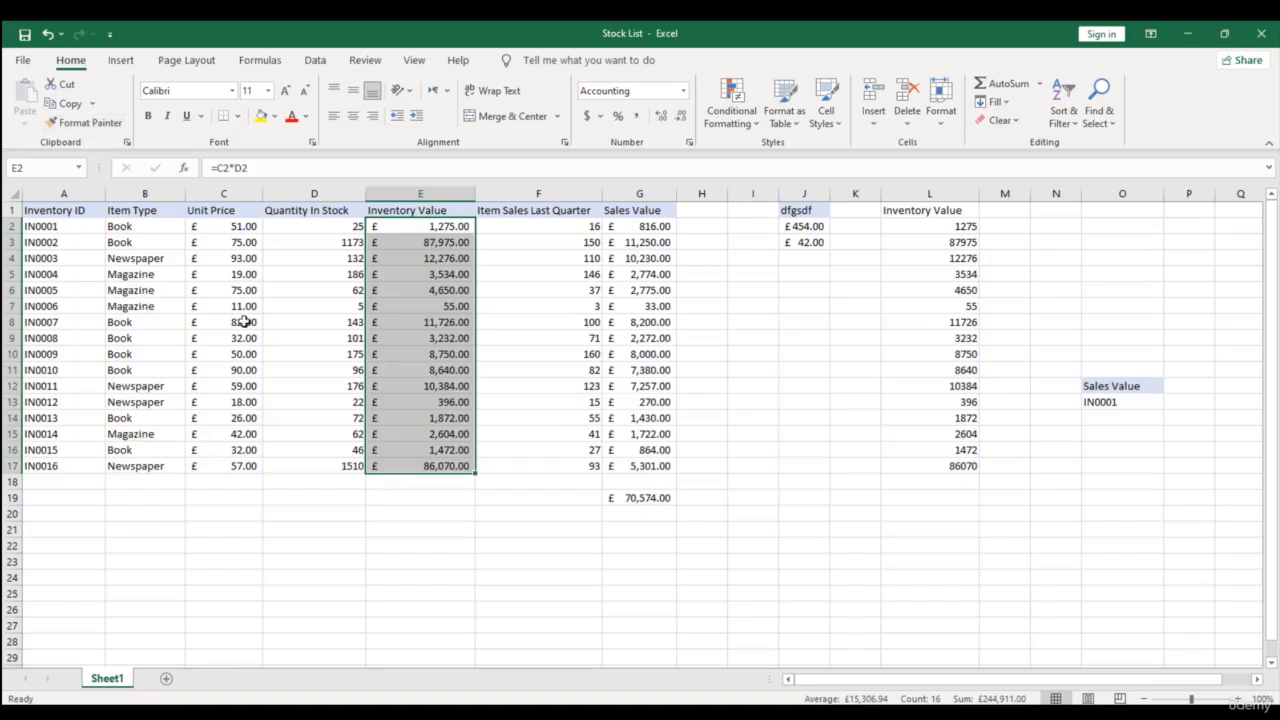
{"action": "left_click", "coordinate": [85, 123]}
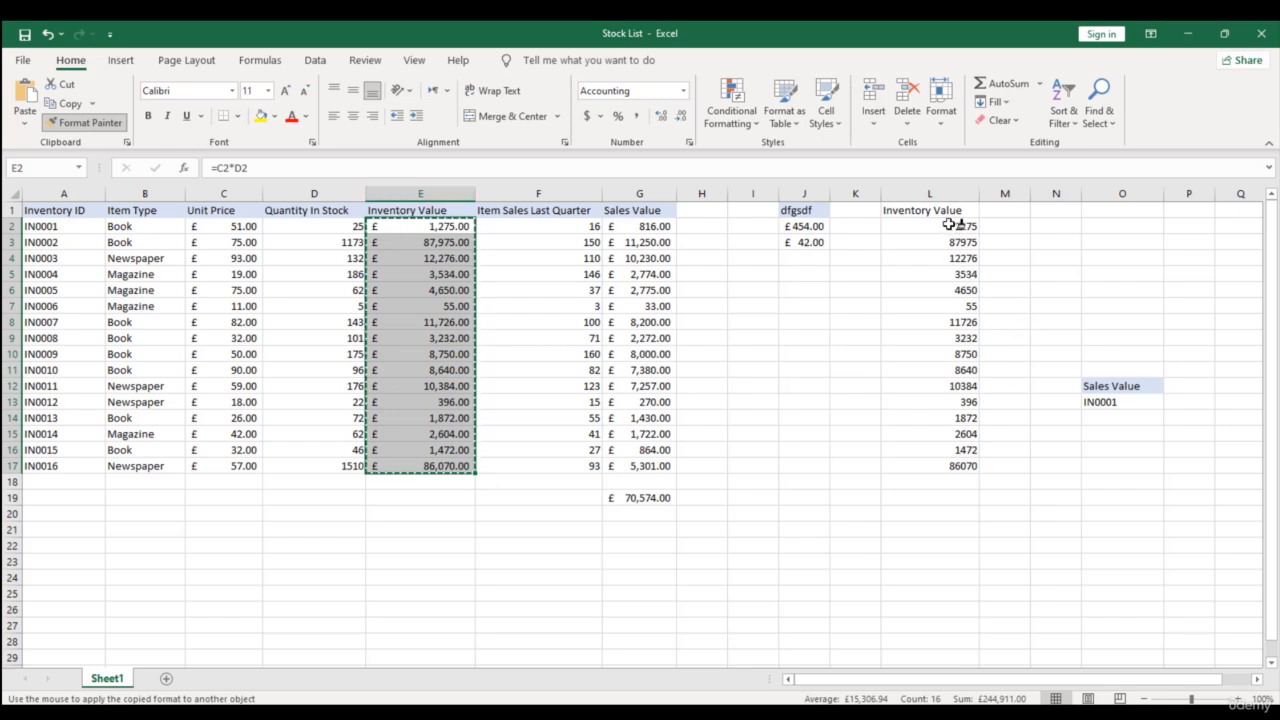
{"action": "left_click_drag", "start_coordinate": [949, 224], "coordinate": [966, 434]}
- Use Format Painter to apply the formatting of E2:E17 to the pasted values in L2:L17, and check the resulting cells
{"action": "left_click_drag", "start_coordinate": [410, 227], "coordinate": [415, 466]}
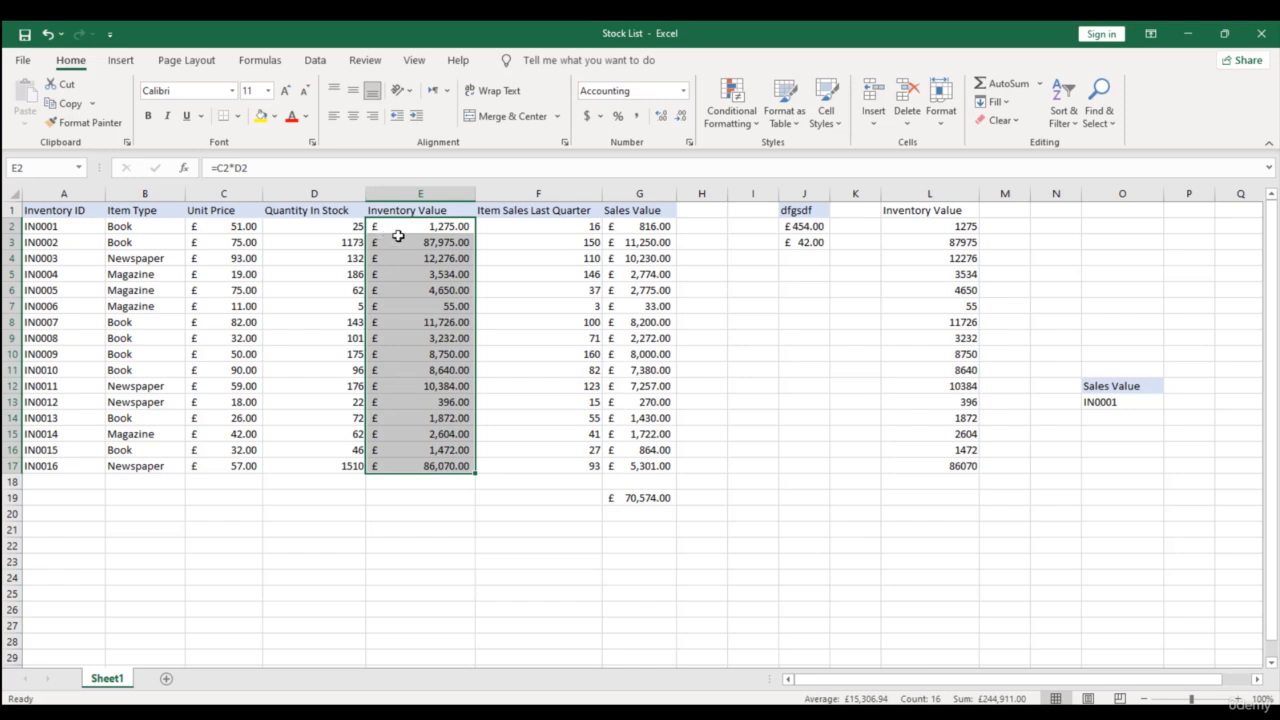
{"action": "left_click", "coordinate": [104, 124]}
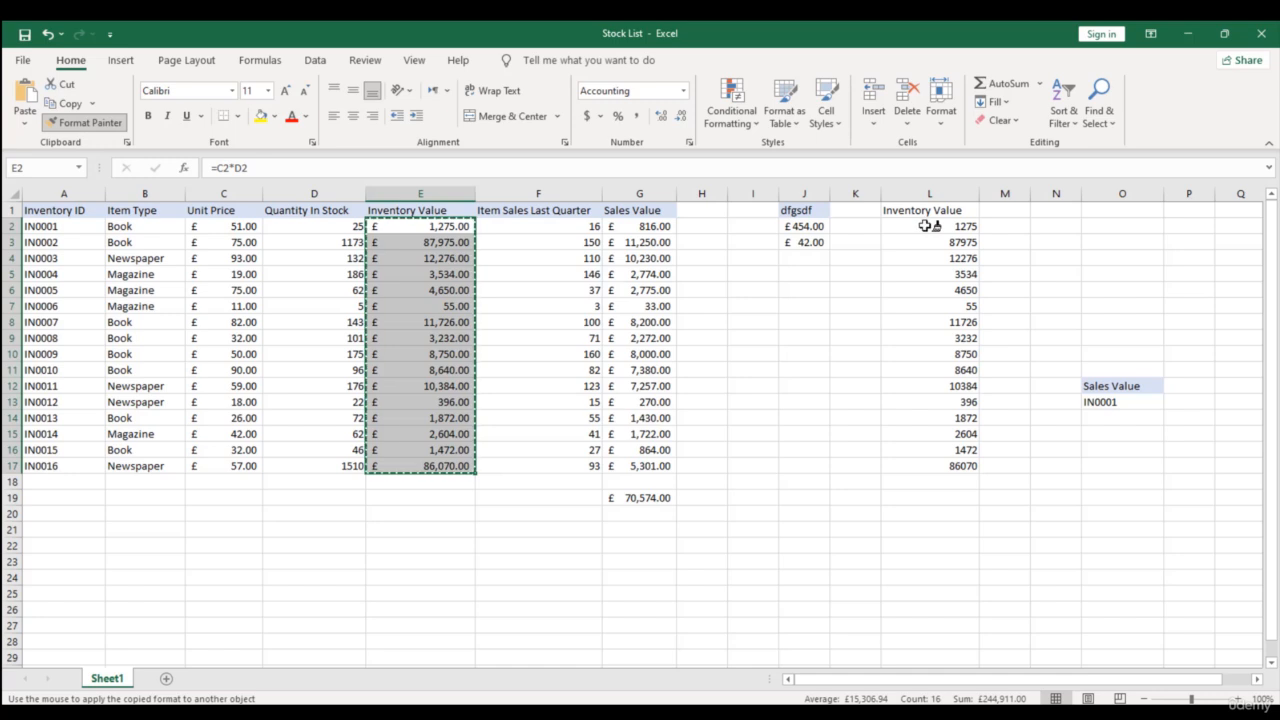
{"action": "mouse_move", "coordinate": [940, 228]}
{"action": "left_mouse_down"}
{"action": "mouse_move", "coordinate": [957, 250]}
{"action": "mouse_move", "coordinate": [966, 468]}
{"action": "left_mouse_up"}
{"action": "key", "text": "ctrl+Down"}
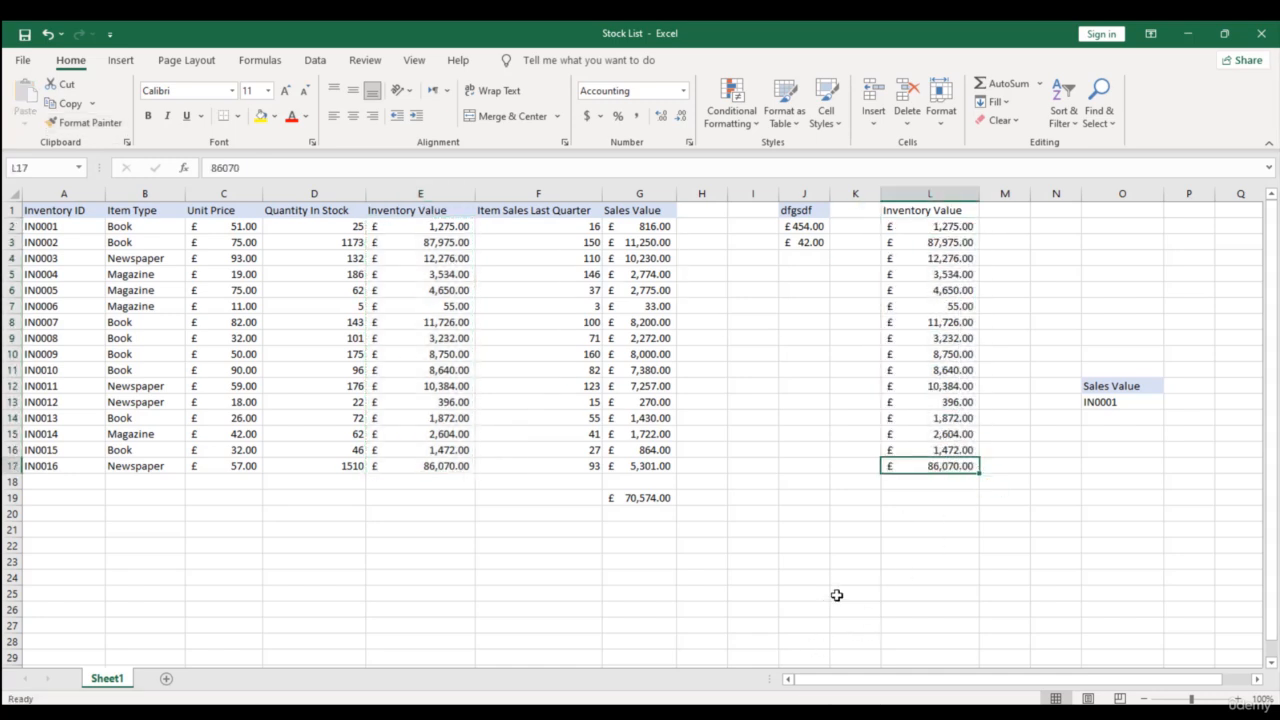
{"action": "left_click_drag", "start_coordinate": [914, 226], "coordinate": [943, 466]}
{"action": "left_click", "coordinate": [840, 432]}
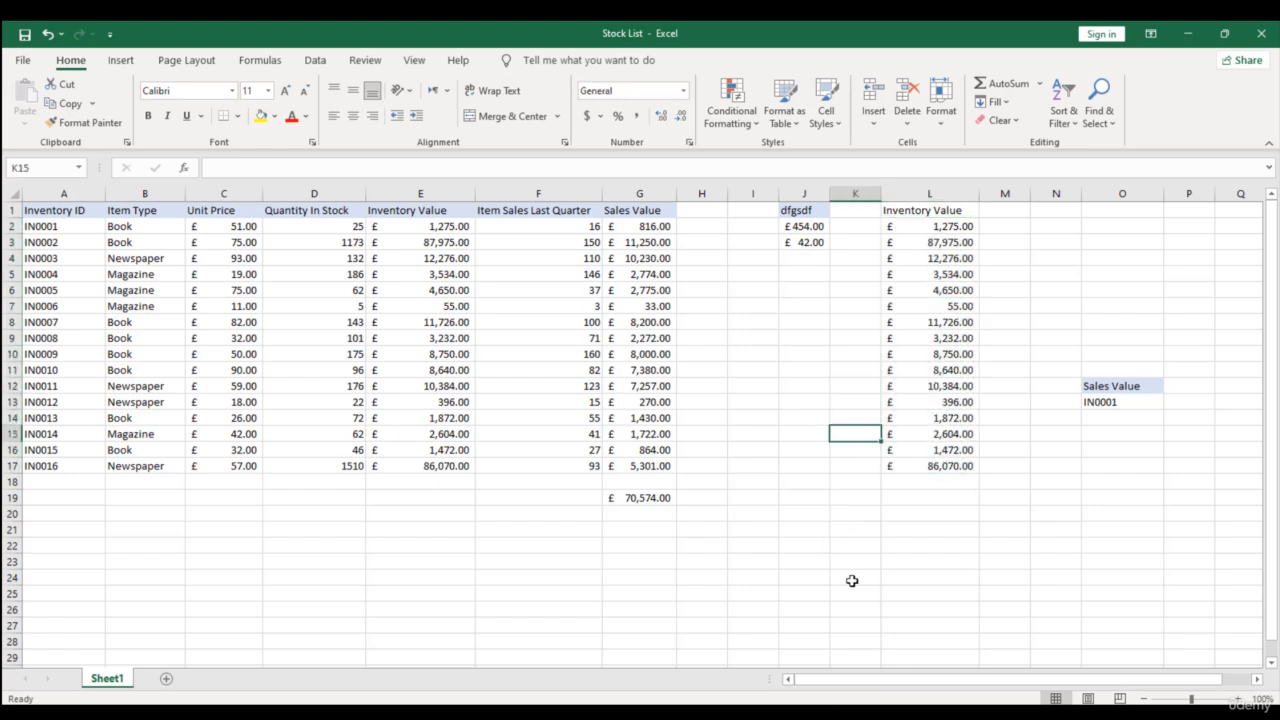
{"action": "left_click", "coordinate": [937, 431]}
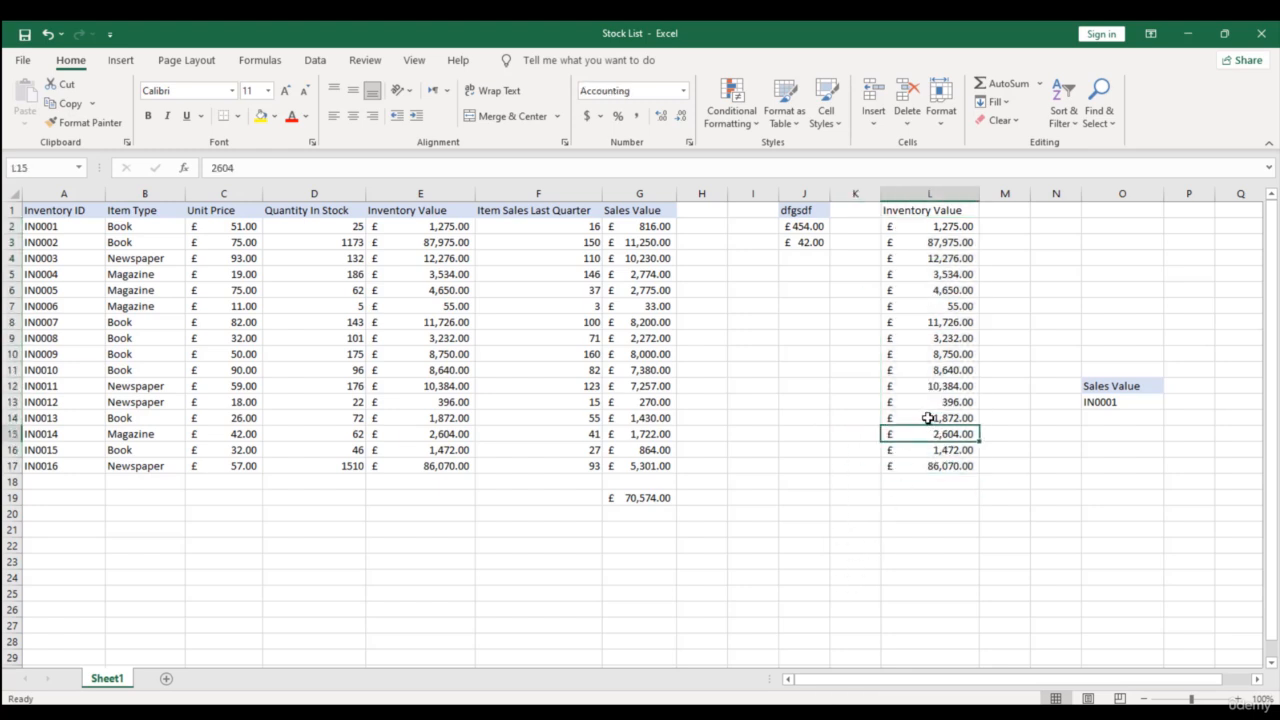
{"action": "left_click", "coordinate": [927, 401]}
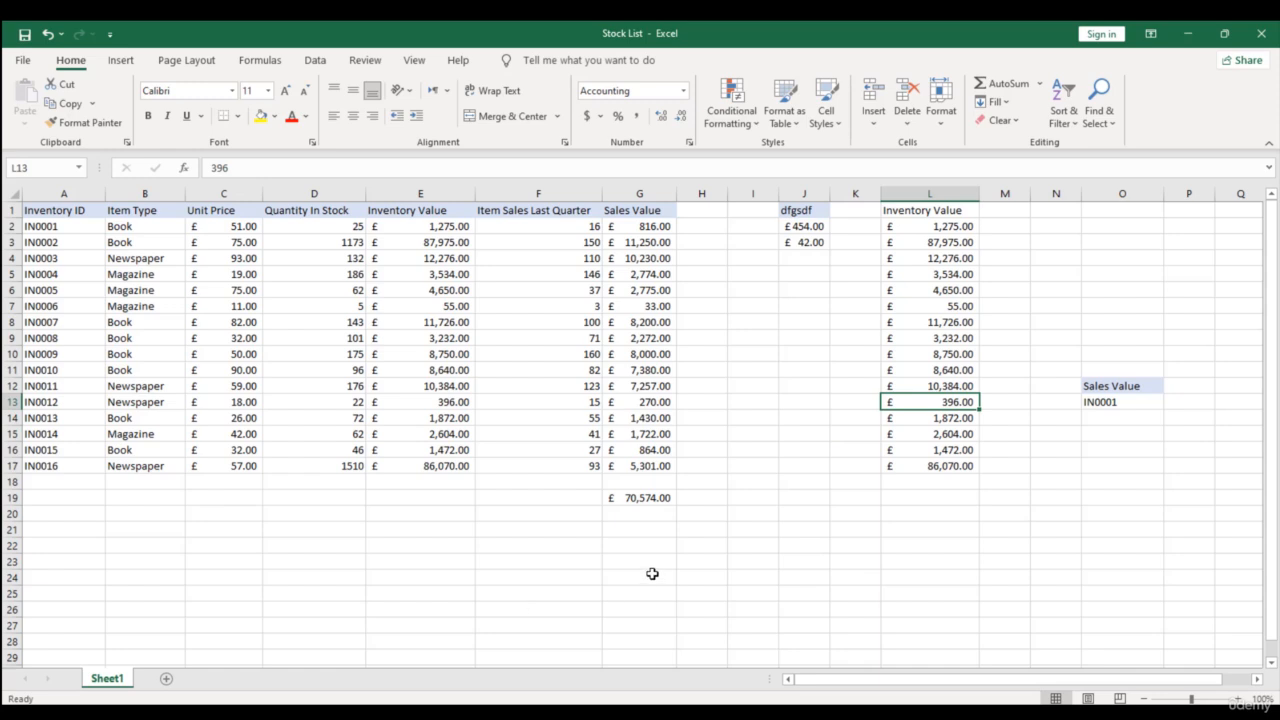